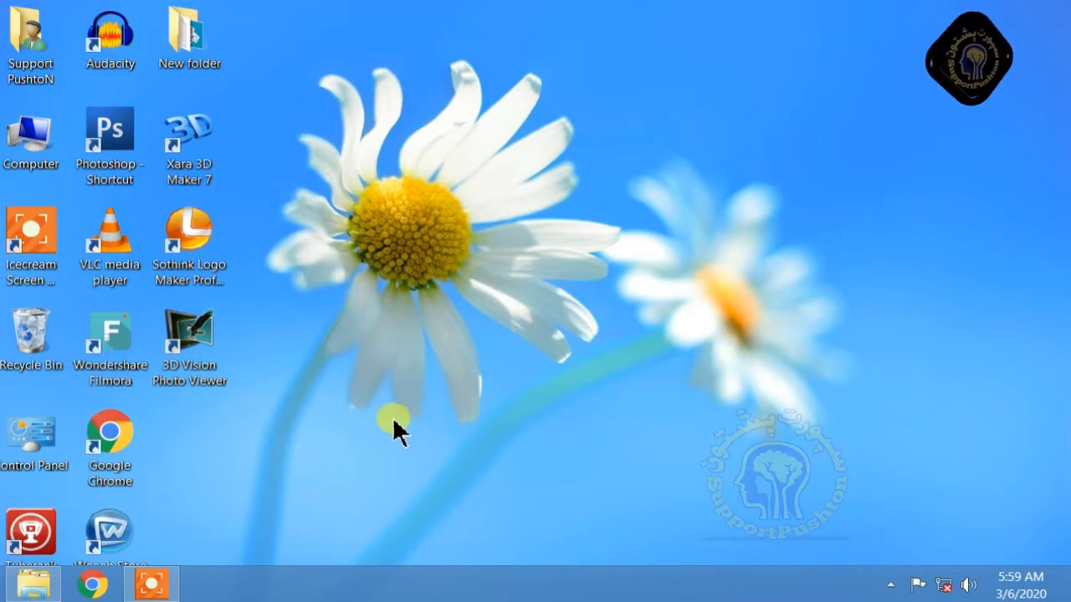
Launch Wondershare Filmora and create a new 16:9 movie in Full Feature Mode.
left_click(123, 369)
left_click(126, 377)
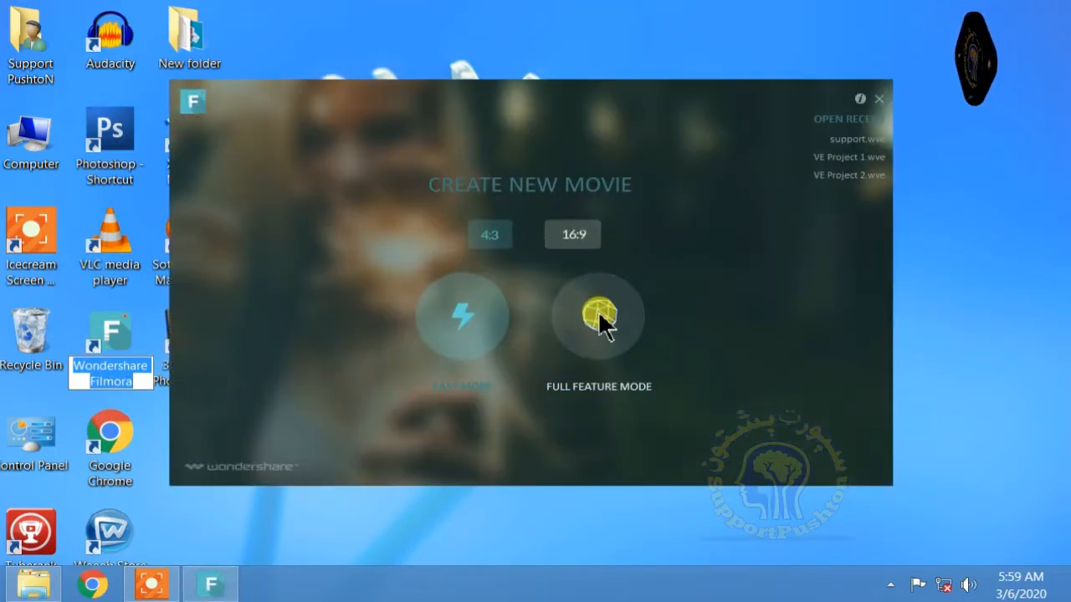
left_click(600, 313)
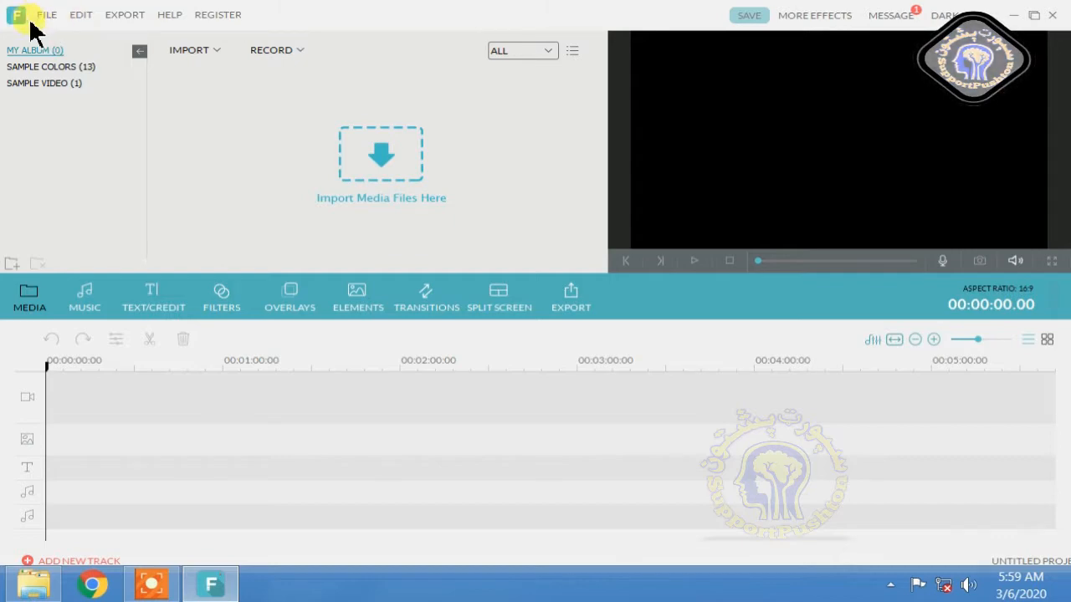
left_click(81, 23)
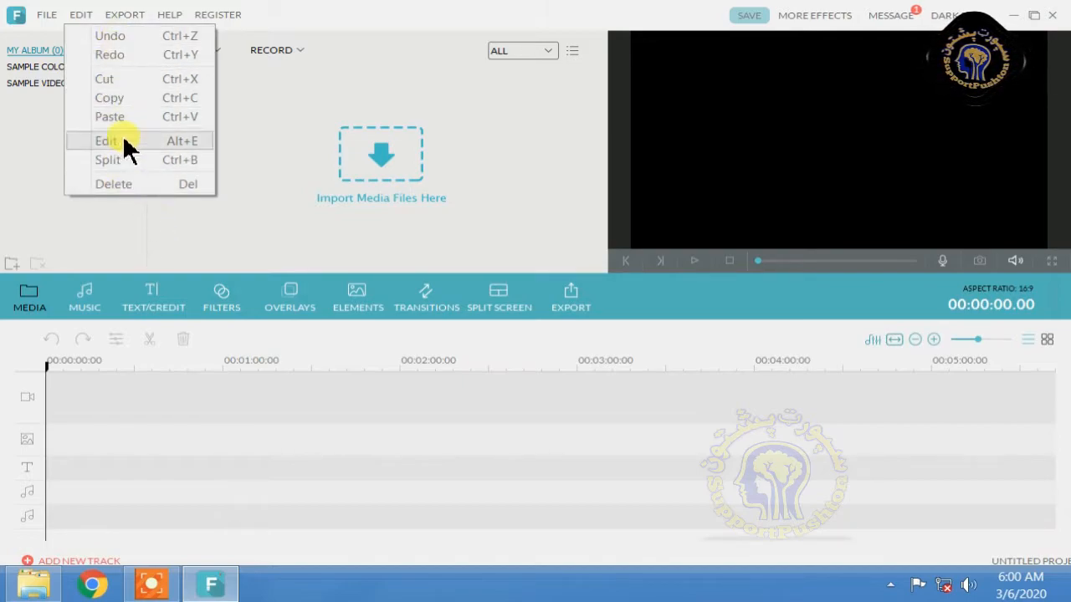
left_click(390, 169)
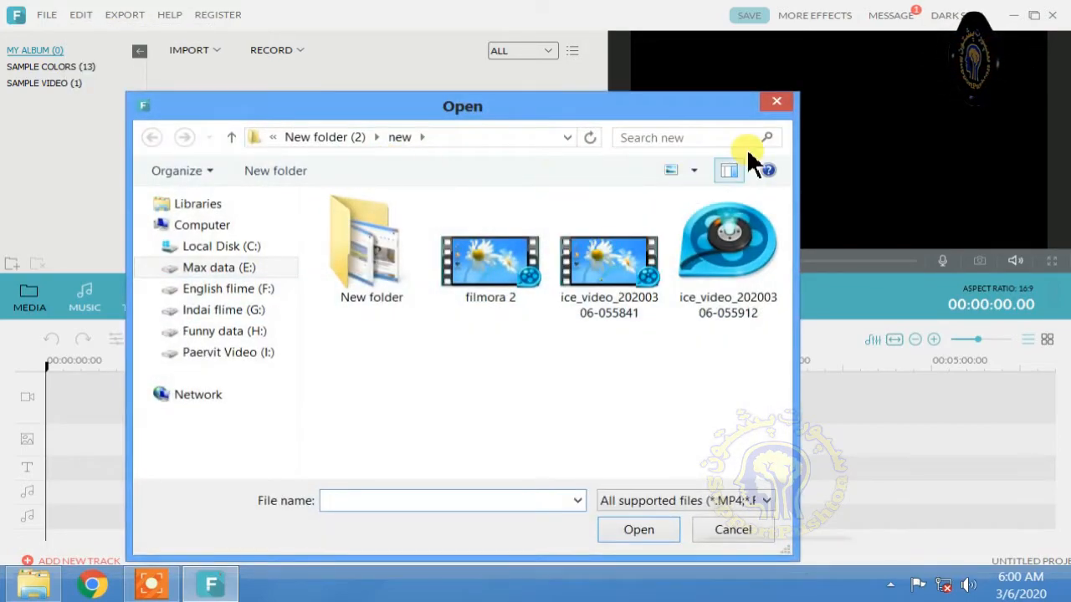
double_click(601, 262)
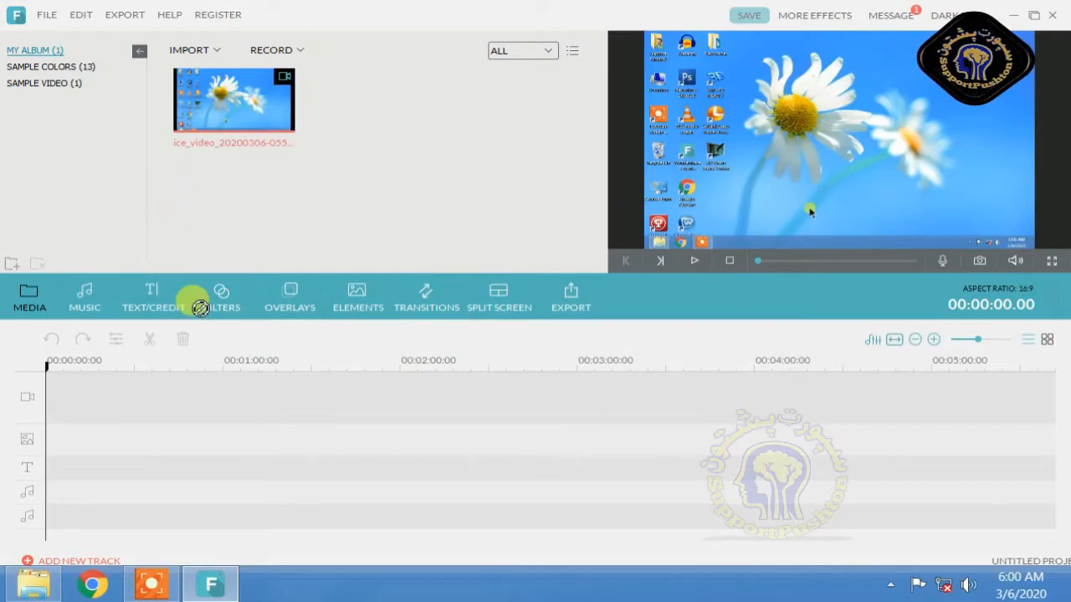
left_click_drag(200, 307, 721, 336)
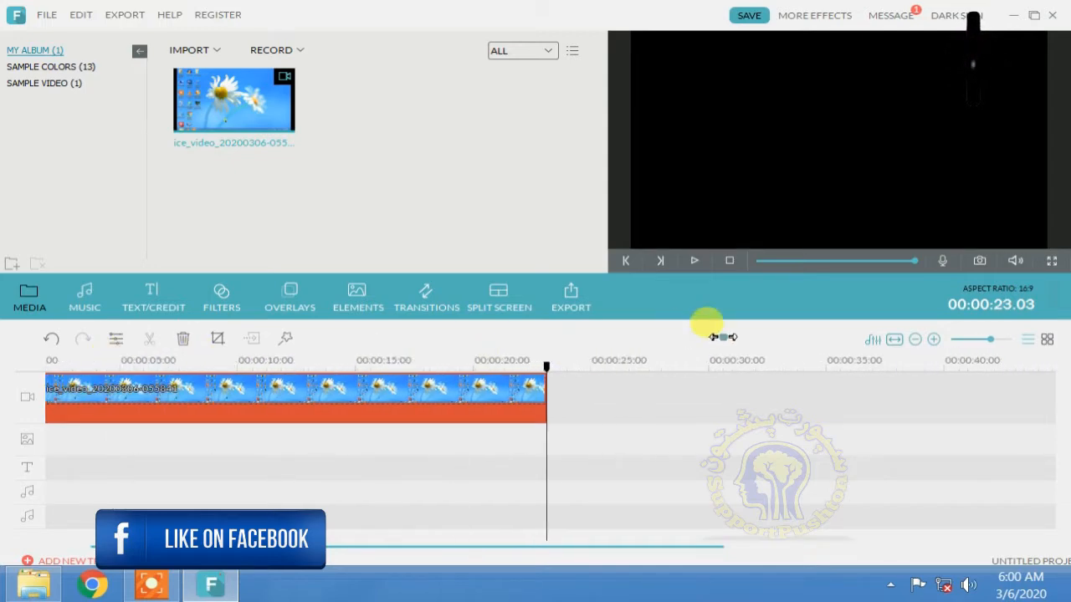
left_click_drag(375, 358, 436, 365)
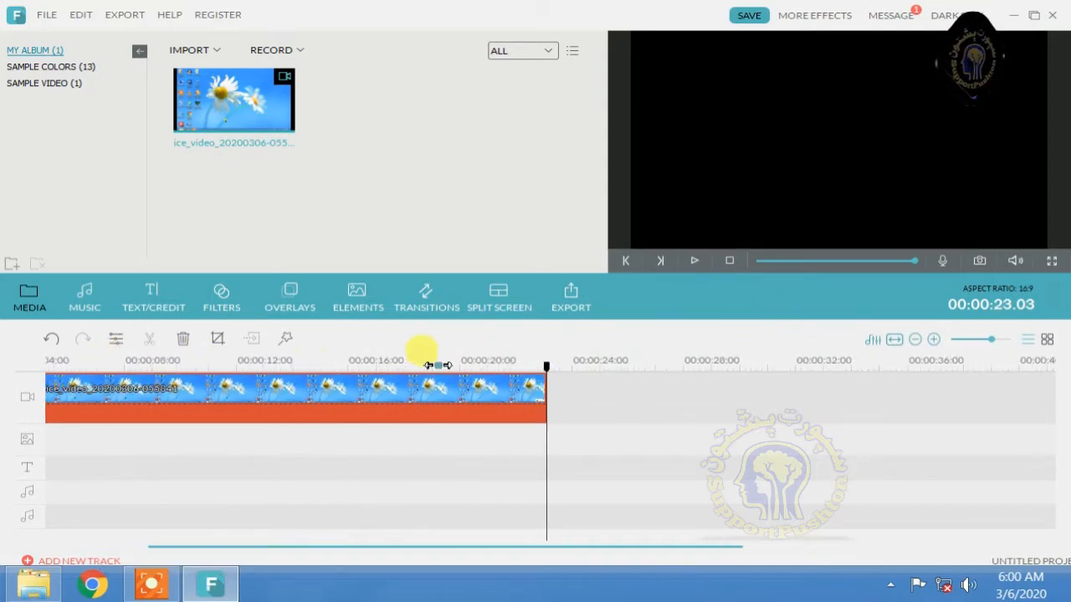
left_click_drag(342, 548, 136, 525)
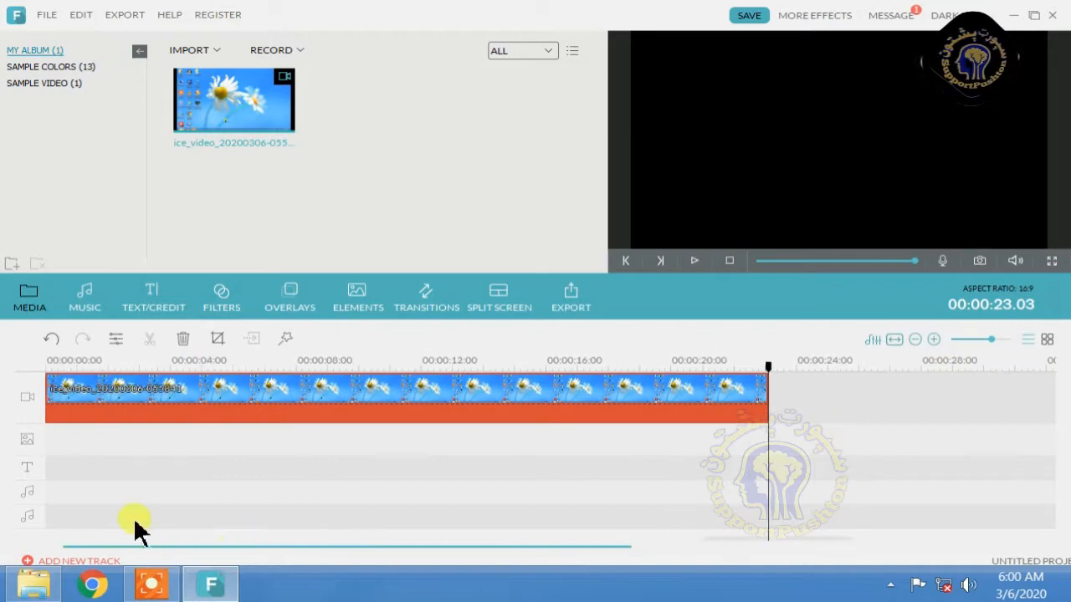
left_click(80, 14)
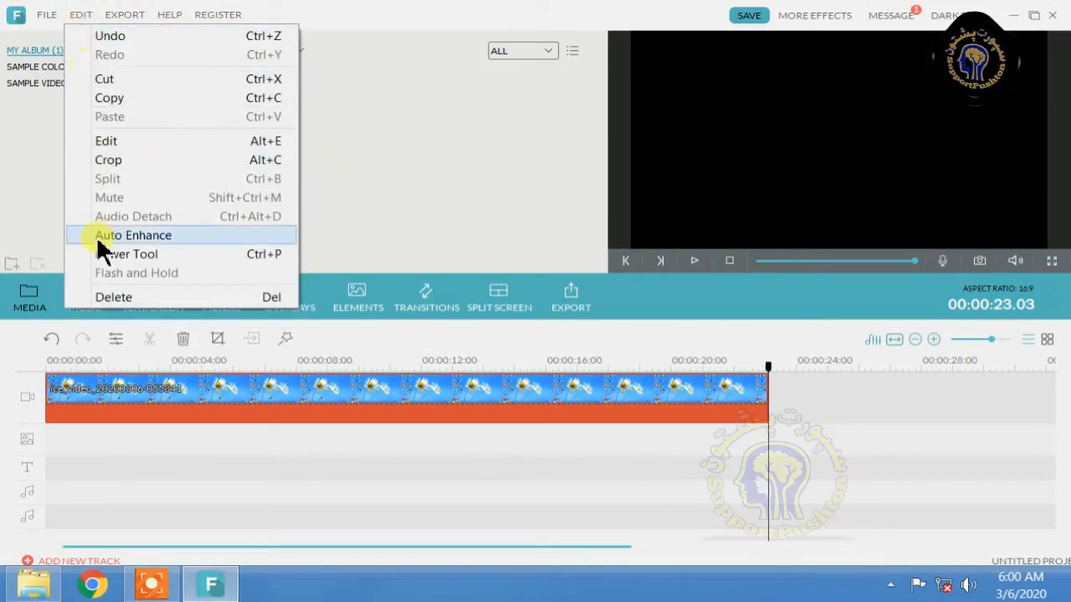
left_click(81, 14)
left_click(80, 14)
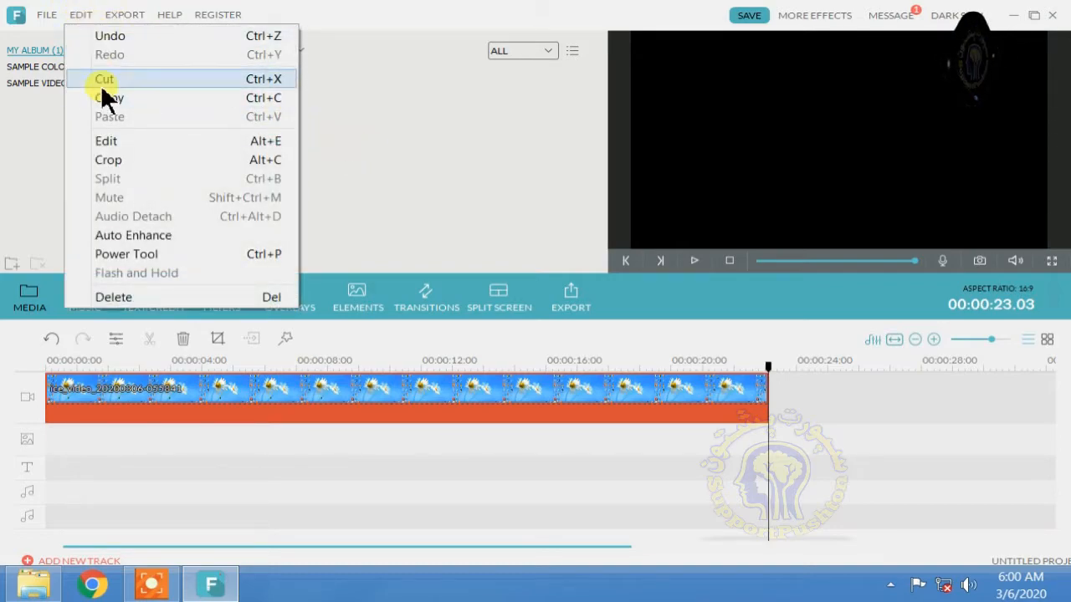
left_click(350, 229)
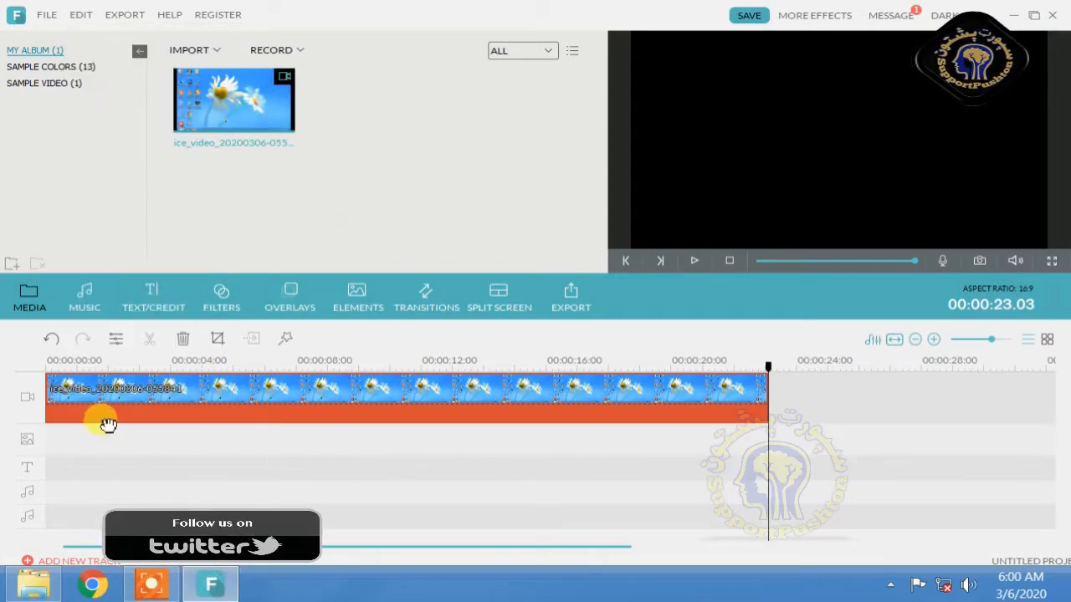
Split the timeline clip at 00:00:02.08 and delete the part after the cut.
left_click_drag(82, 364, 118, 366)
left_click(80, 16)
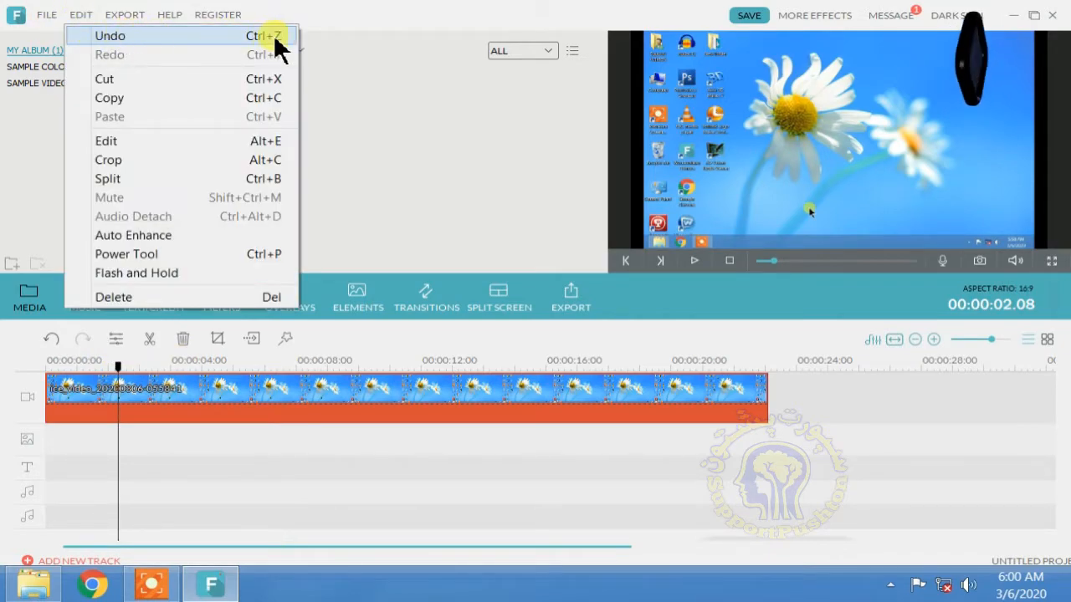
left_click(130, 407)
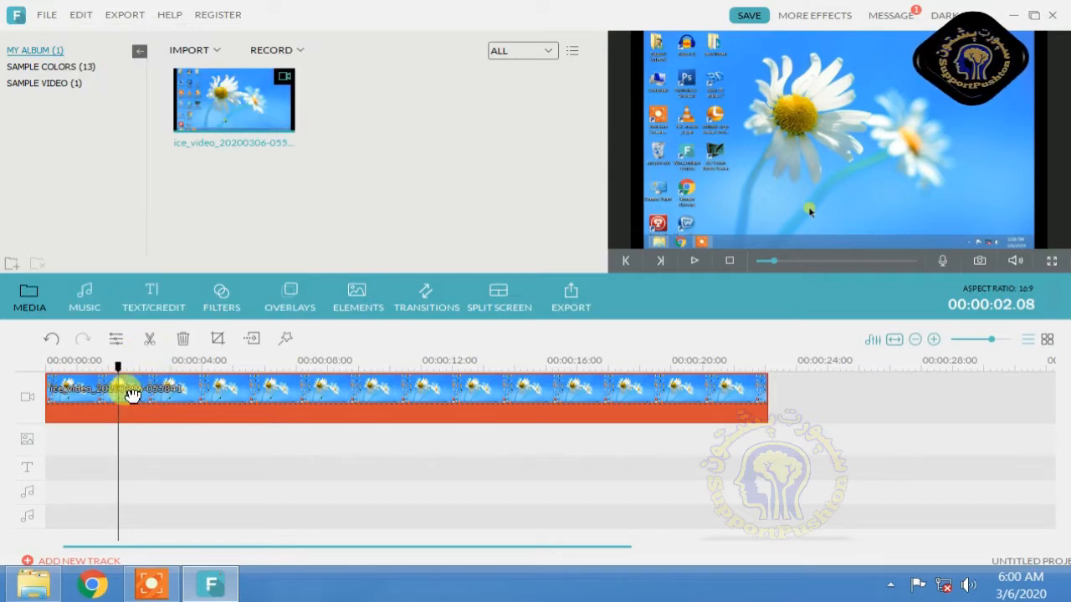
left_click(152, 338)
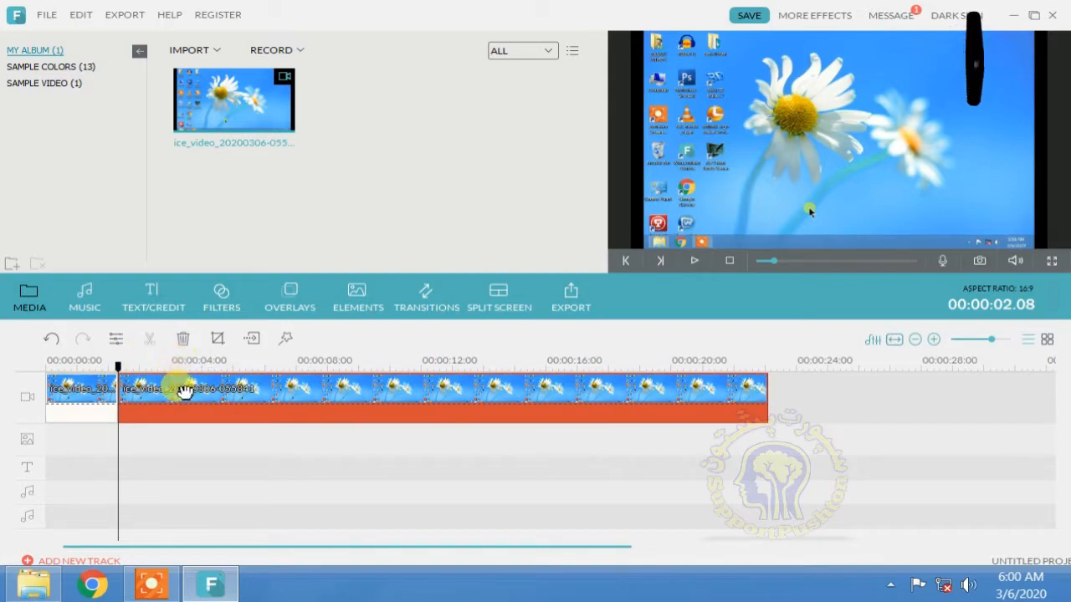
left_click(182, 338)
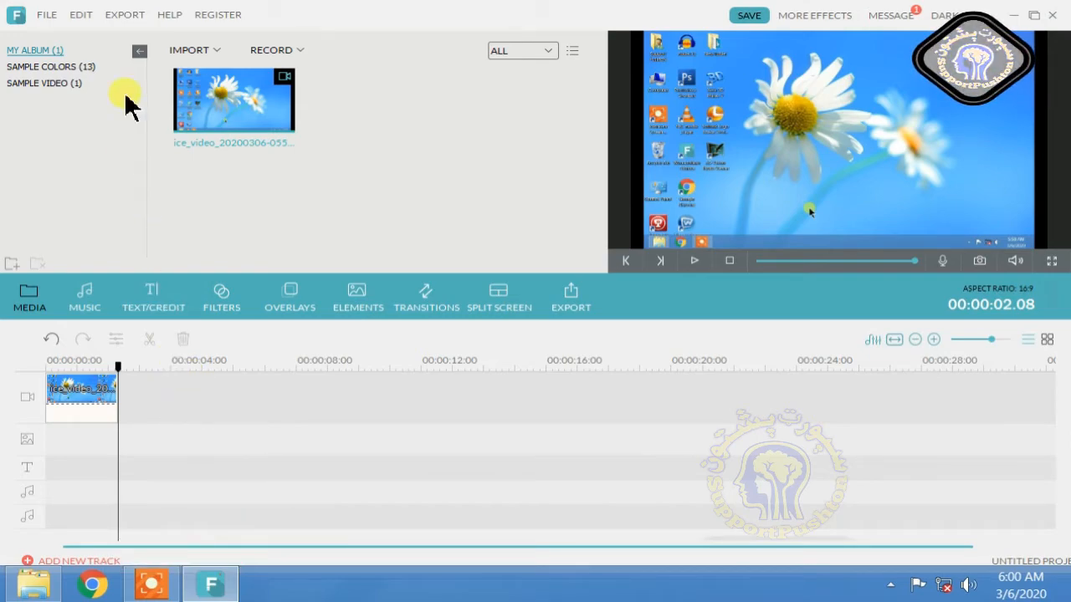
Undo the deletion of the clip's second part and the split before it.
left_click(83, 15)
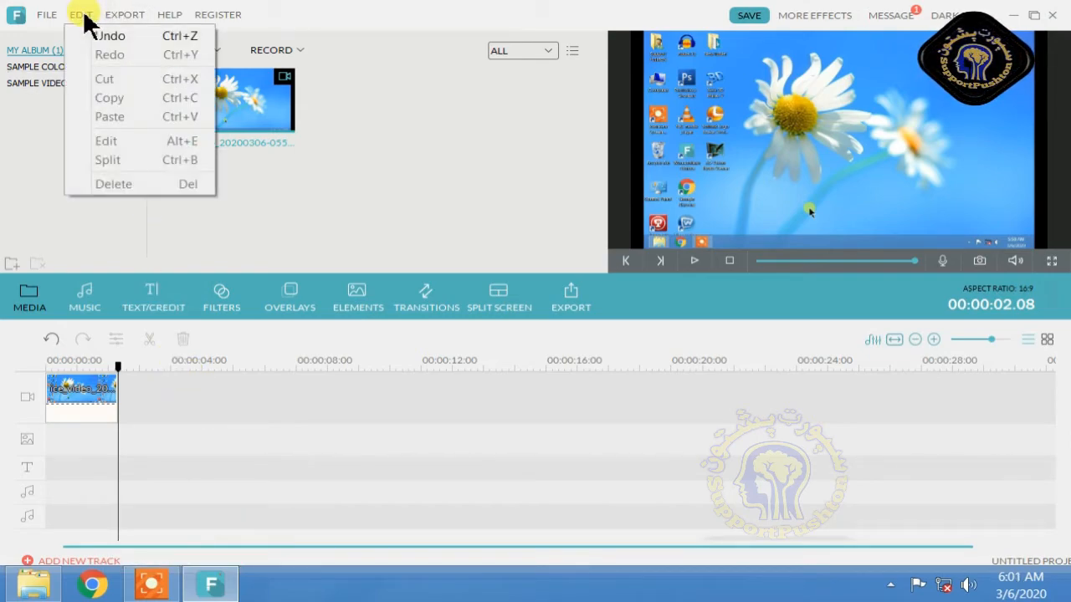
left_click(156, 37)
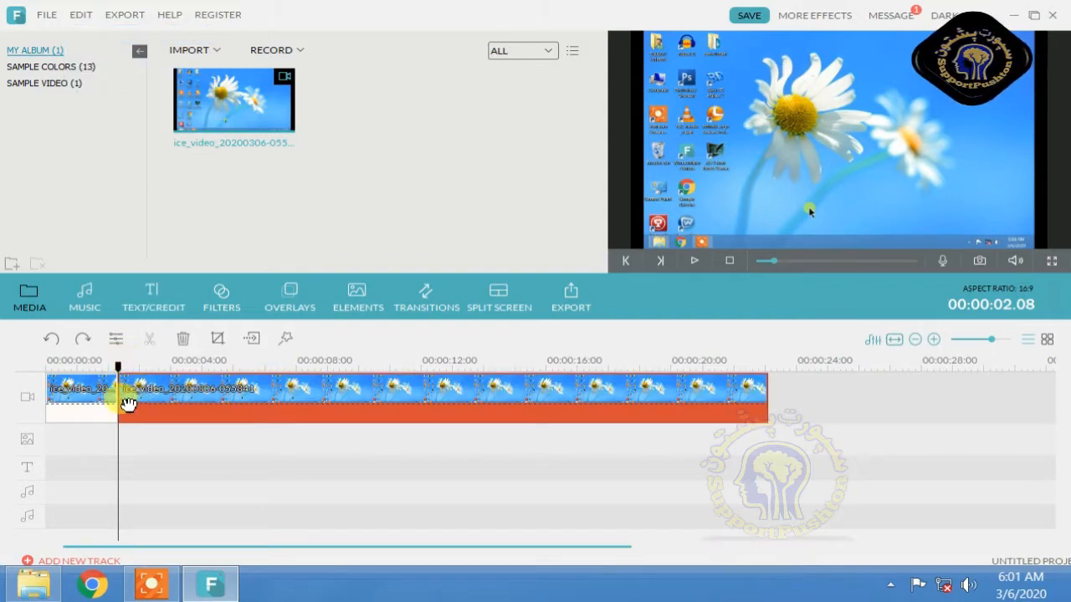
left_click(79, 14)
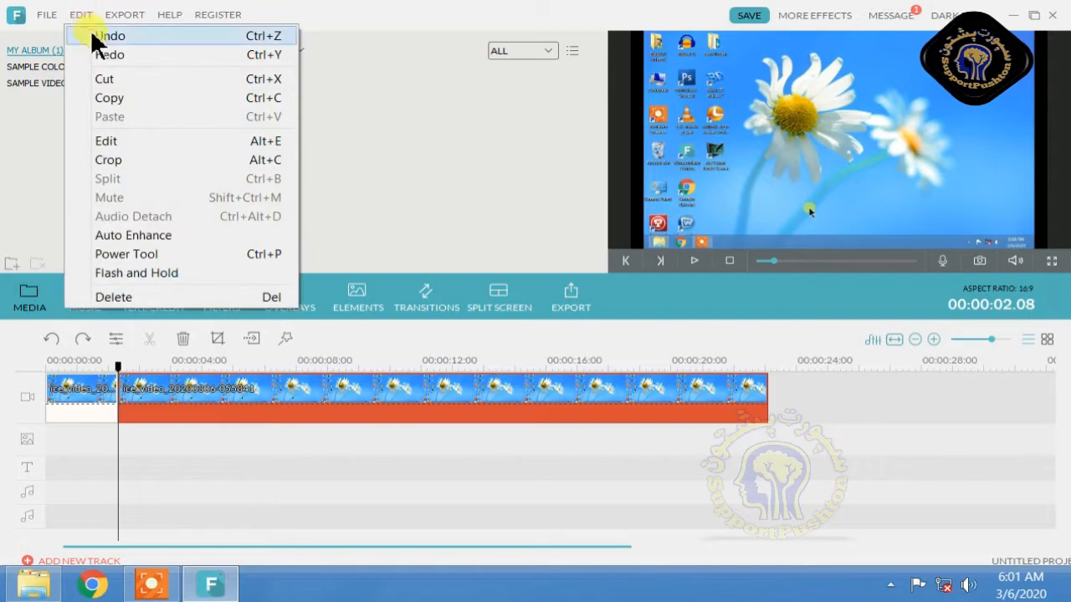
left_click(97, 38)
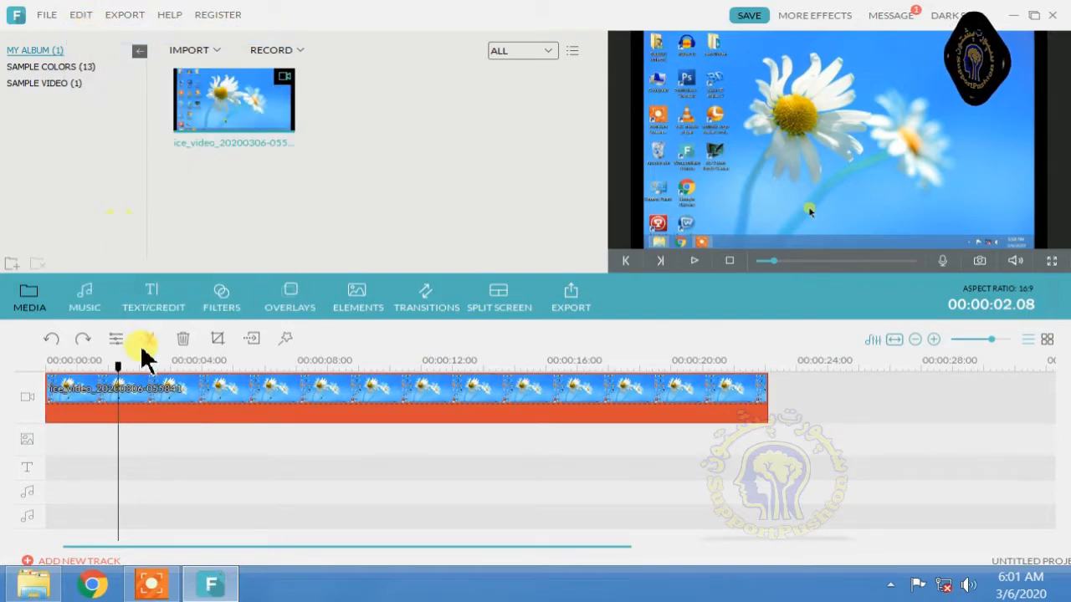
Redo the undone split of the timeline clip.
left_click_drag(120, 365, 148, 368)
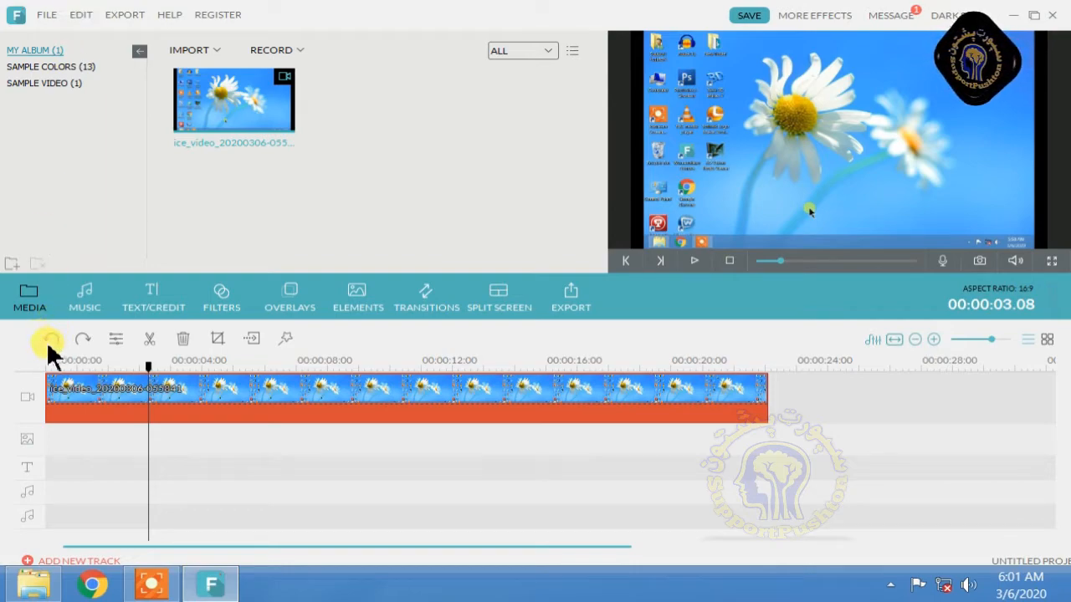
left_click(82, 338)
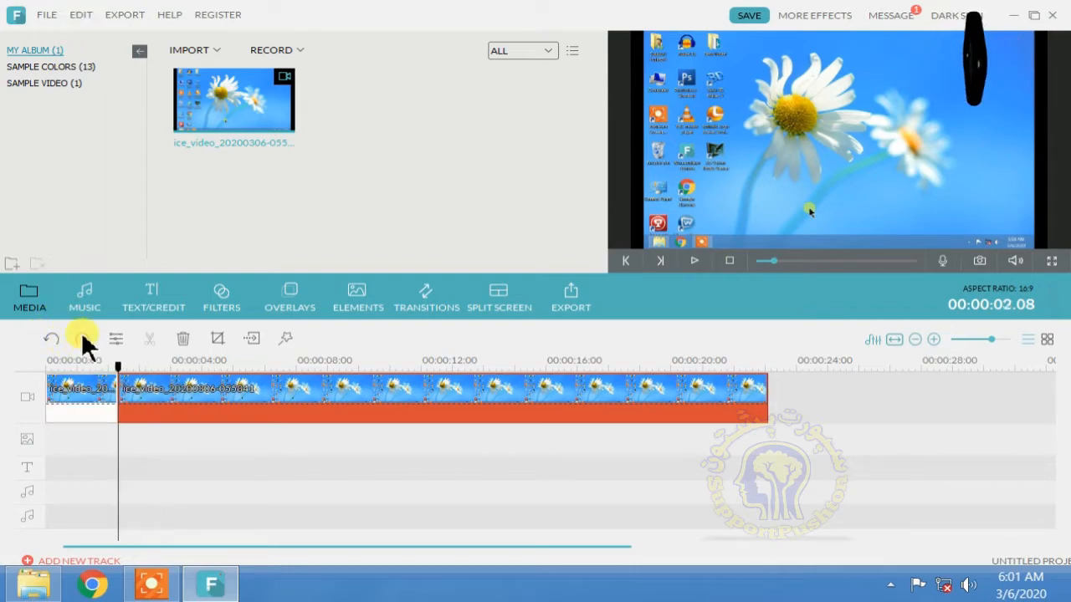
left_click(80, 15)
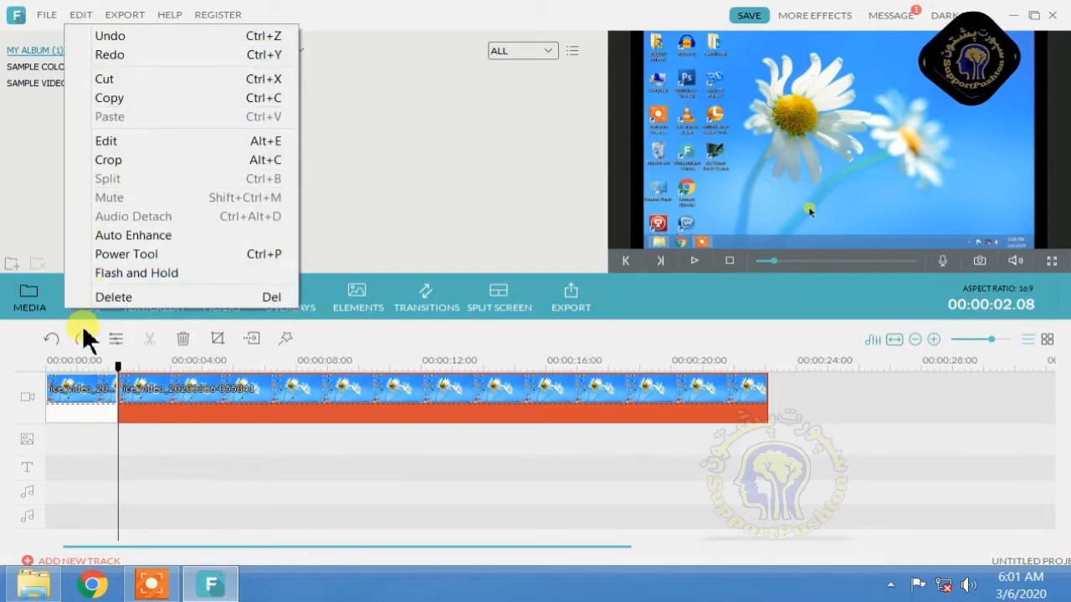
left_click(83, 337)
left_click(83, 338)
Undo the redone split of the timeline clip.
left_click(52, 338)
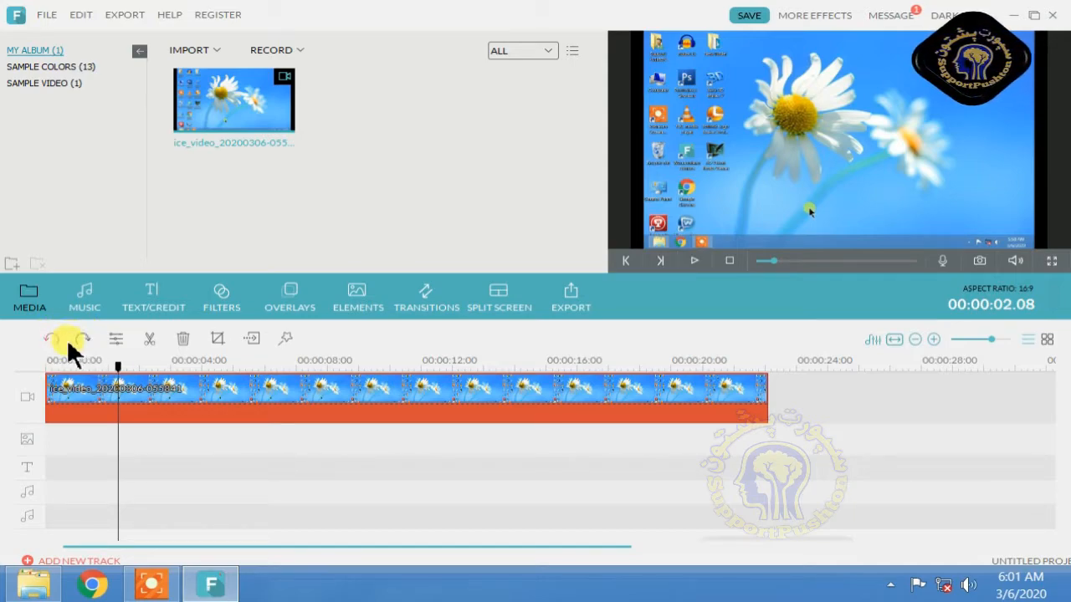
left_click(81, 14)
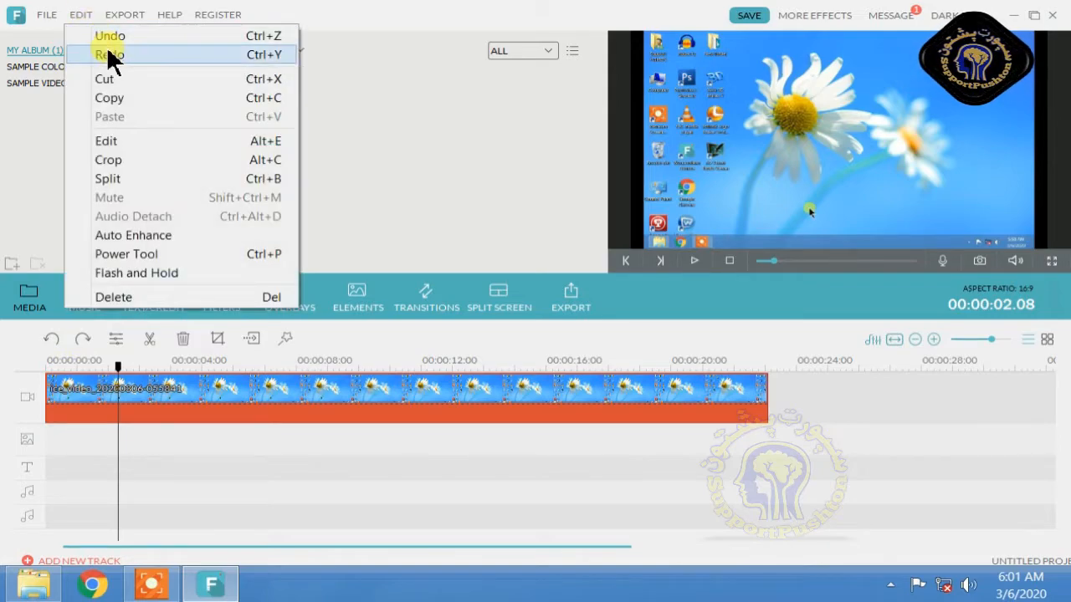
left_click(144, 416)
Split the timeline clip at 00:00:13.17.
left_click_drag(118, 369, 473, 386)
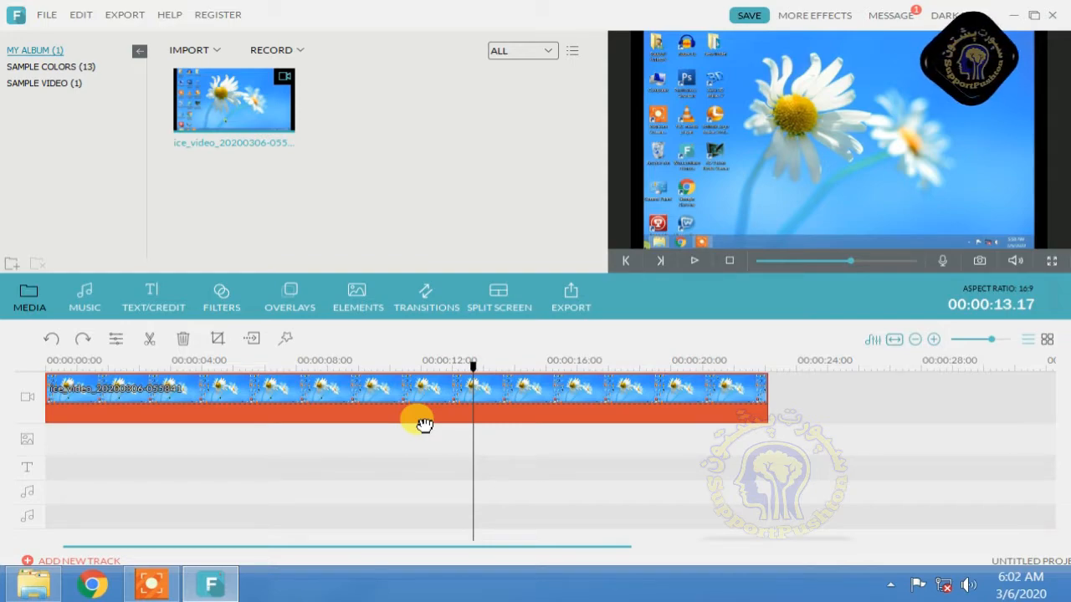
left_click(147, 337)
left_click_drag(533, 400, 592, 400)
Cut the second clip segment out of the timeline, and undo the cut.
left_click(80, 15)
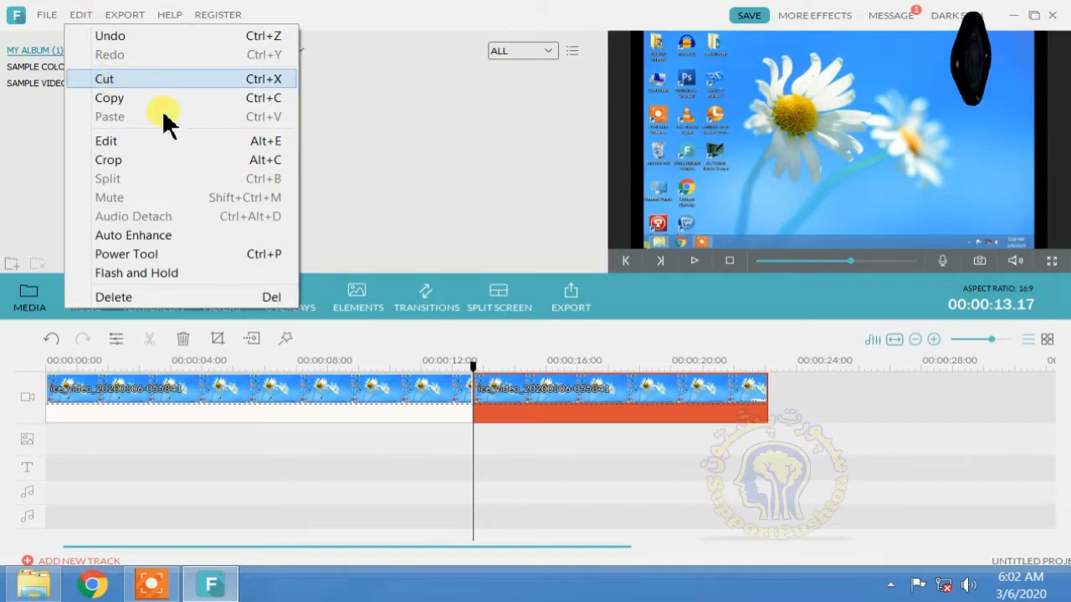
left_click(544, 392)
right_click(542, 397)
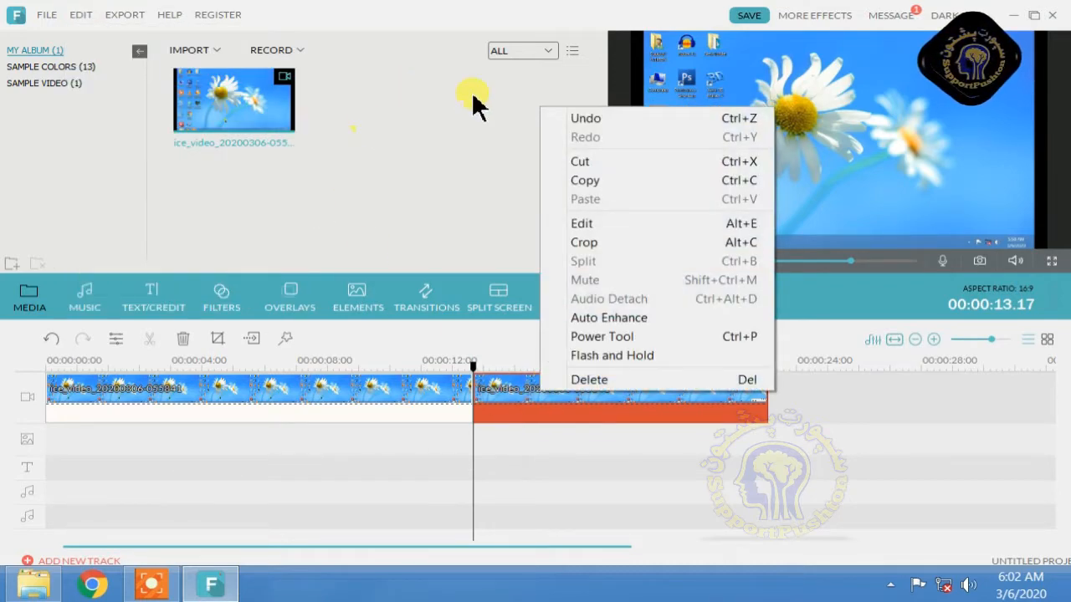
right_click(563, 393)
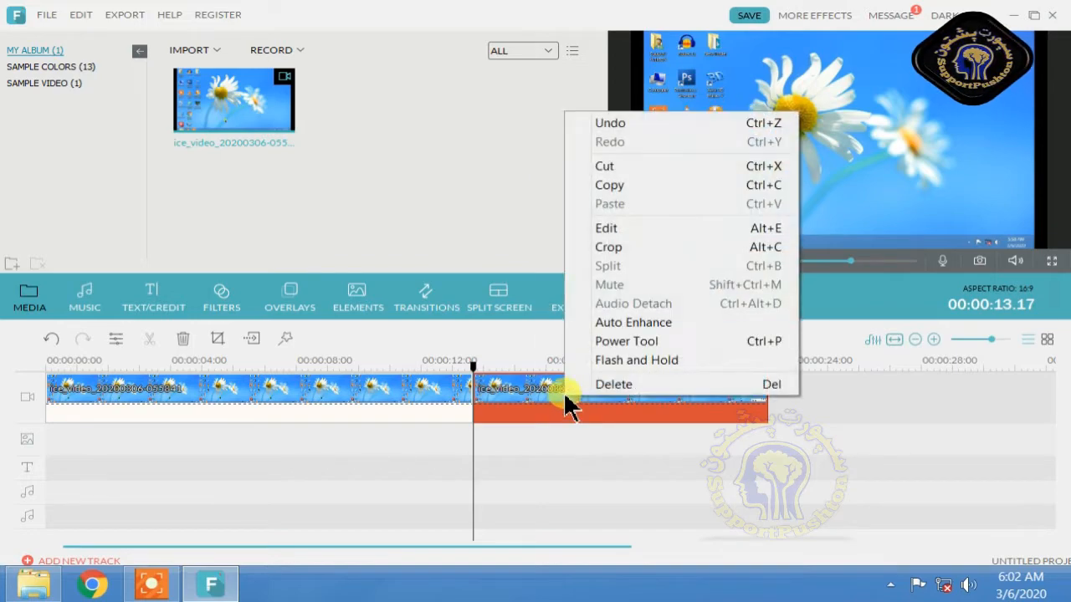
left_click(506, 398)
left_click(80, 16)
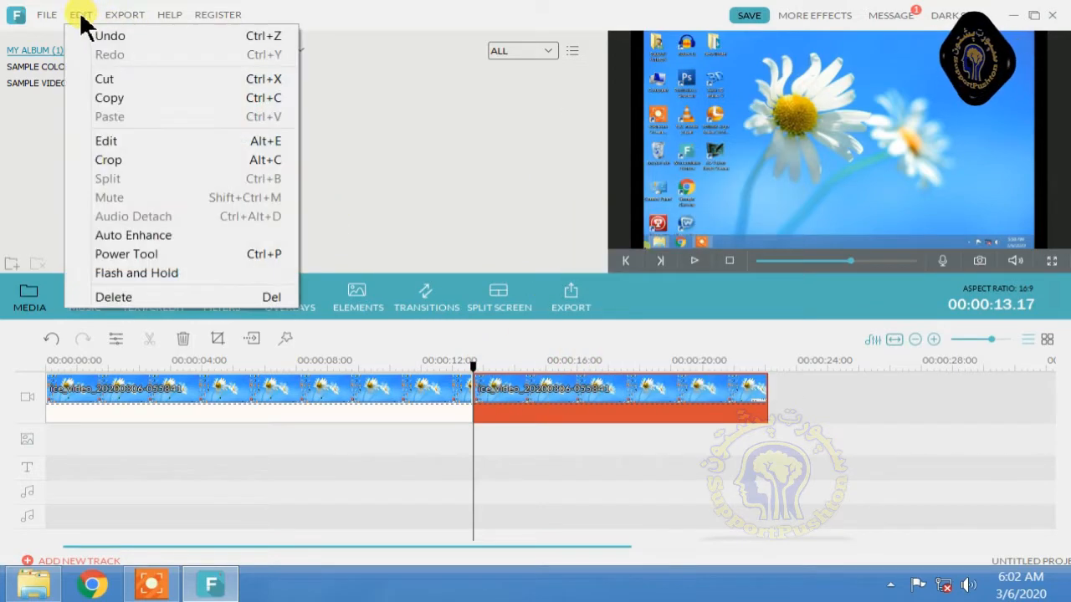
left_click(237, 74)
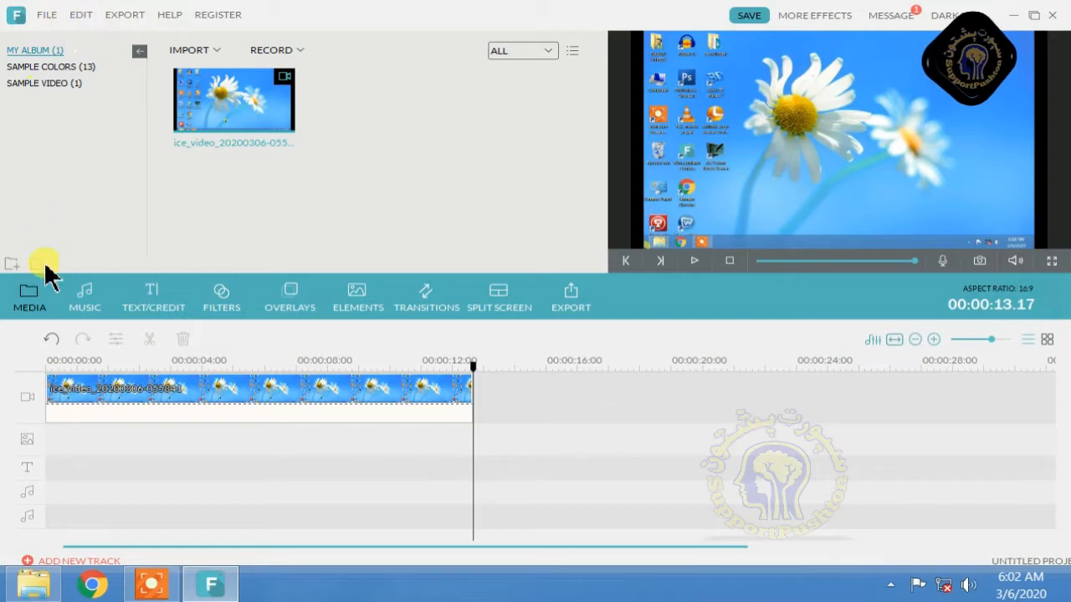
left_click(48, 345)
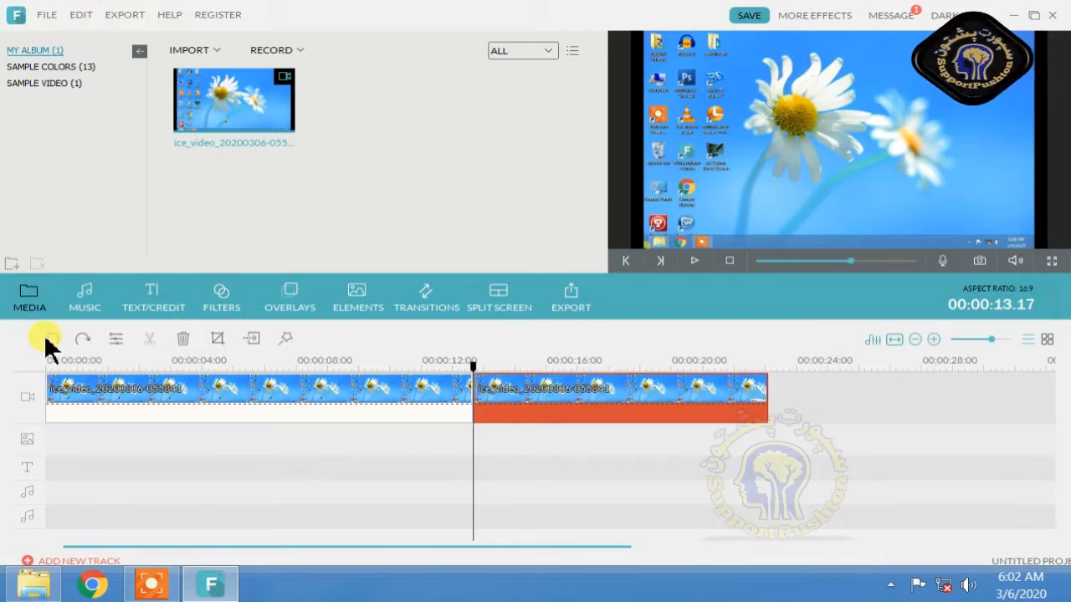
Copy the second clip segment and paste it at the end of the video track, at 00:00:23.03.
left_click(80, 14)
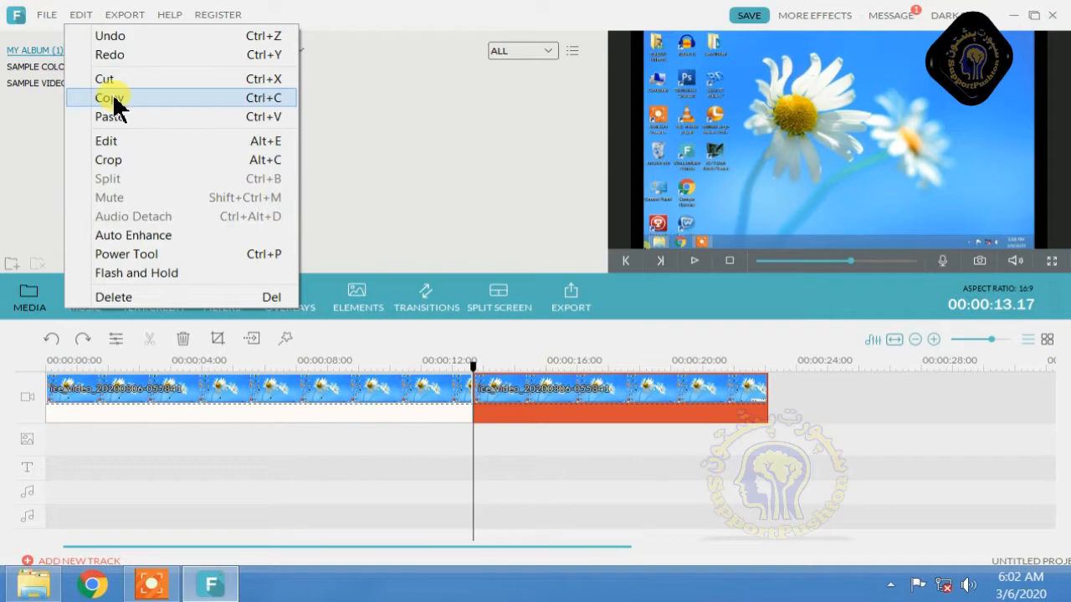
left_click(114, 99)
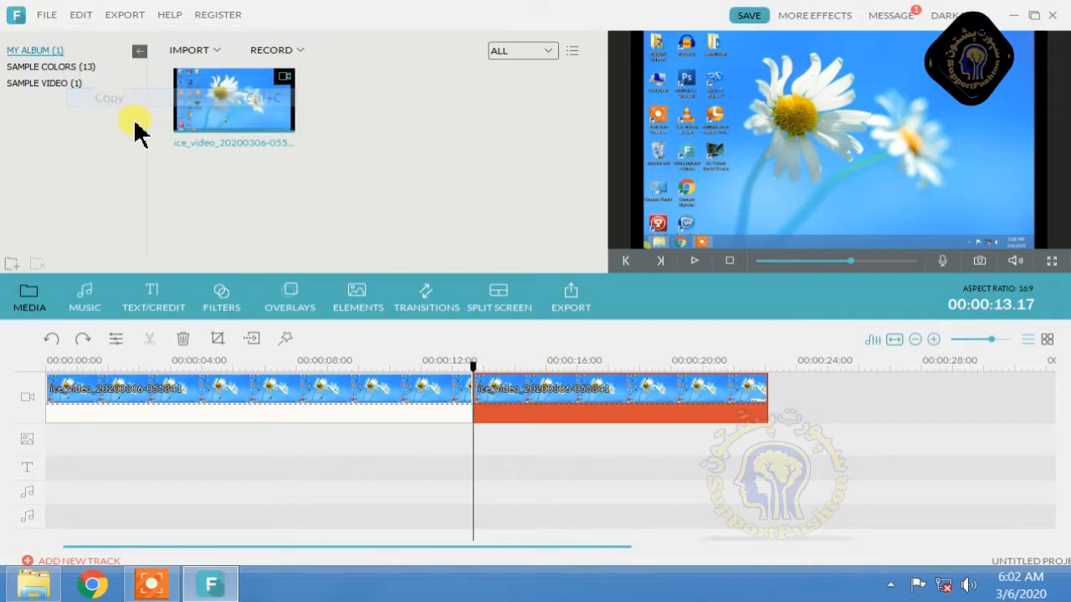
left_click(767, 370)
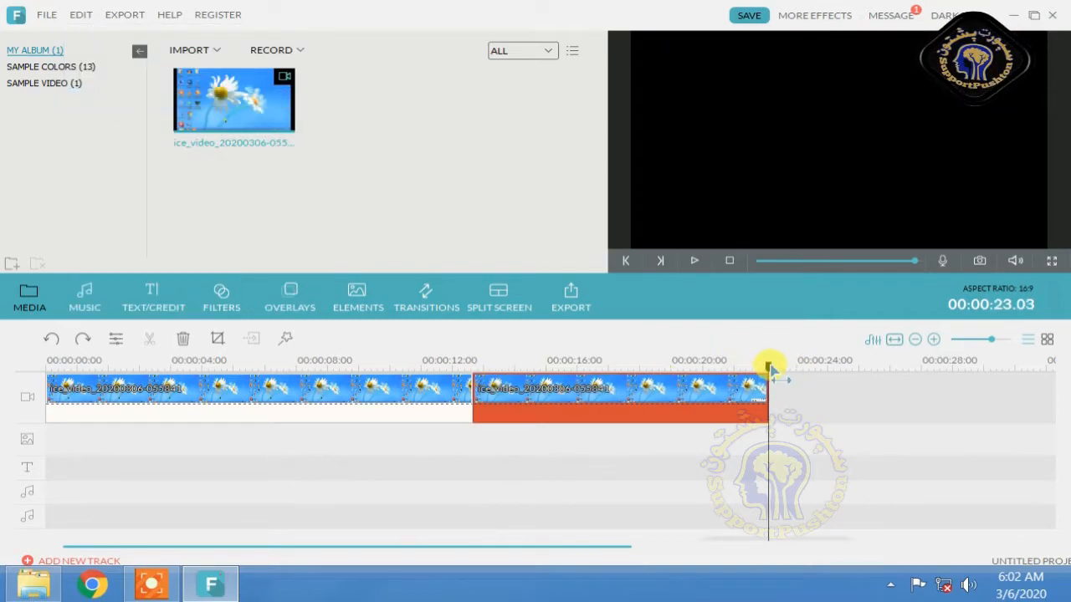
right_click(800, 389)
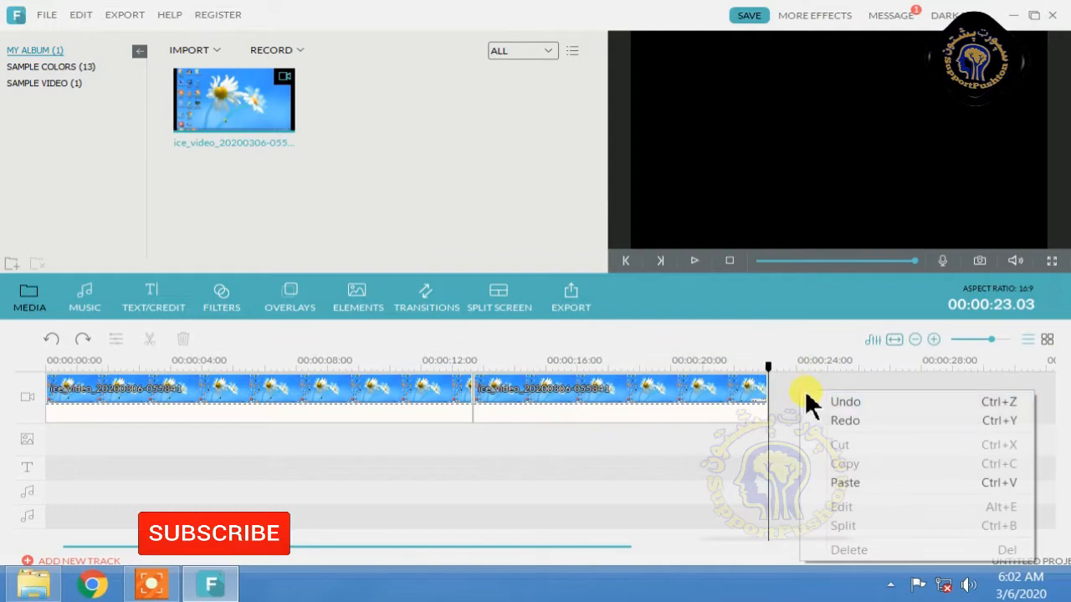
left_click(858, 483)
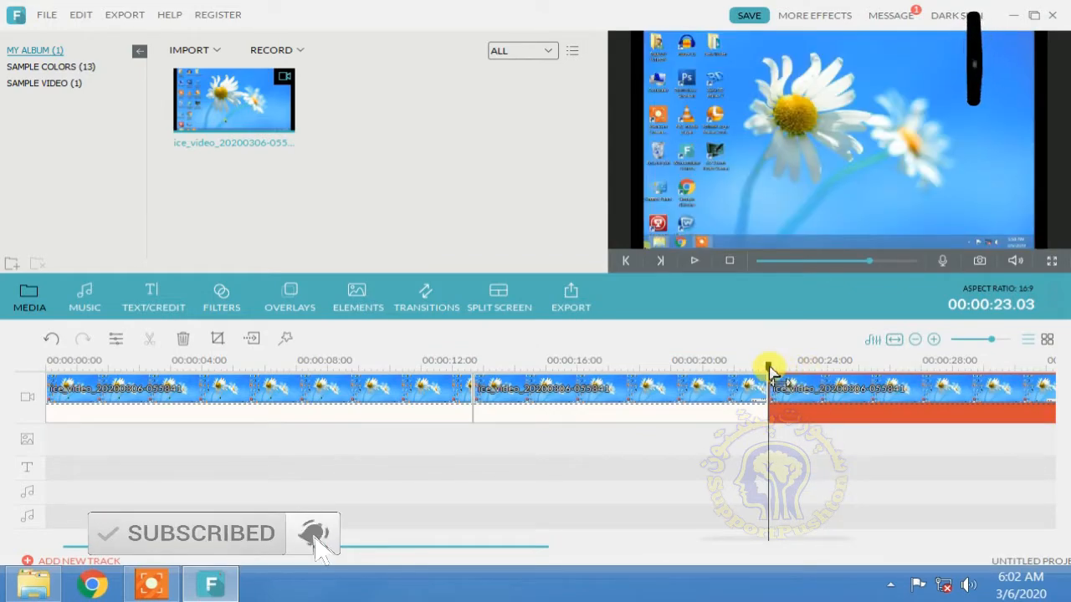
Check the pasted segment around its starting point on the timeline, and undo the paste.
left_click_drag(768, 366, 850, 368)
left_click(736, 364)
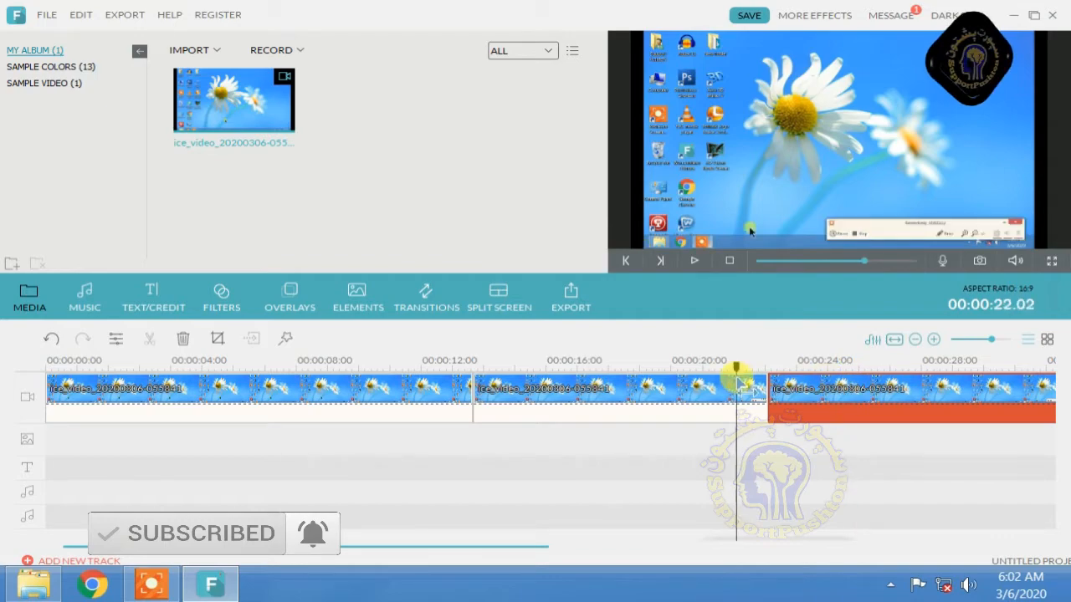
left_click(48, 338)
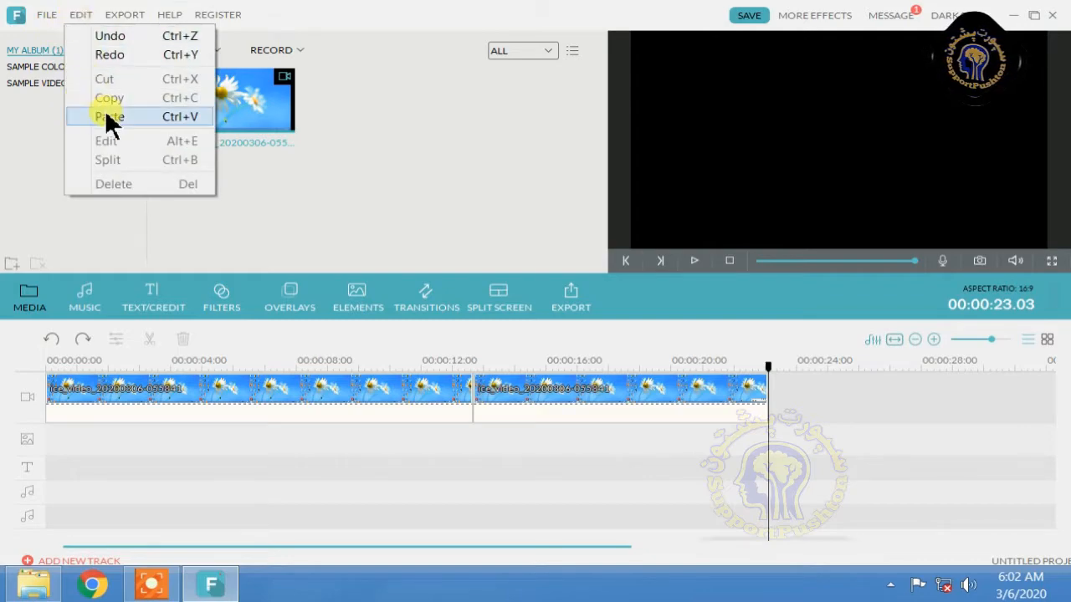
Review the edit commands for the second clip segment, and view its rotate, colour and speed settings without changing them.
left_click(561, 400)
right_click(566, 394)
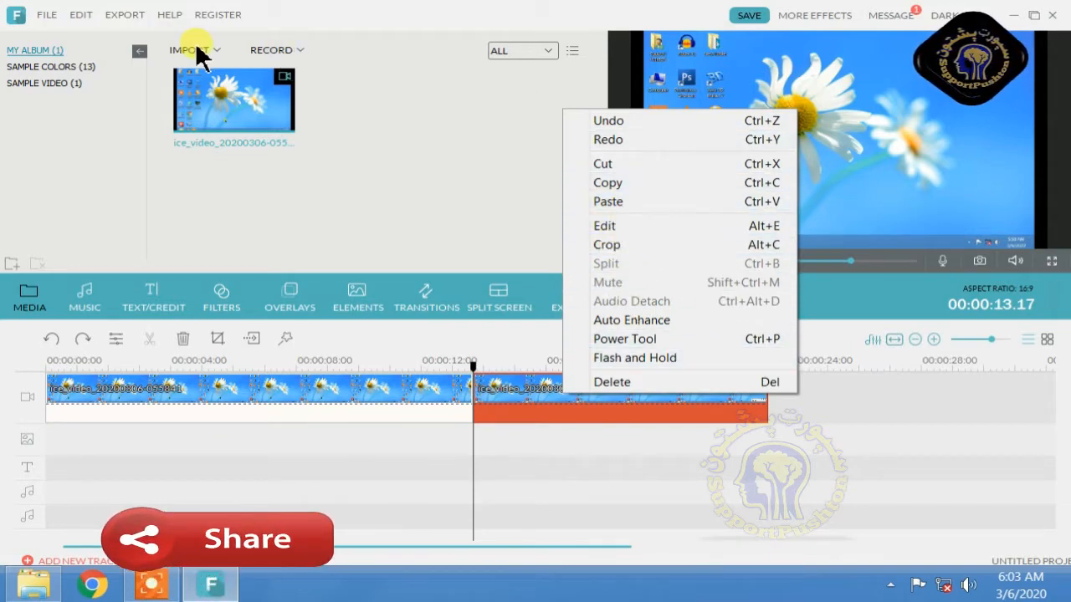
left_click(82, 16)
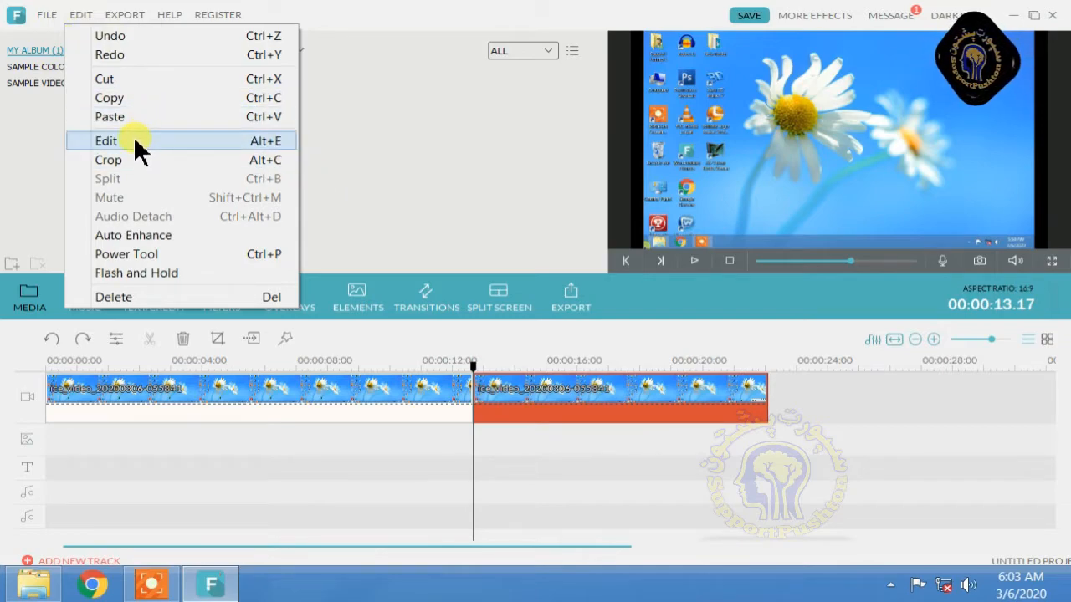
left_click(417, 250)
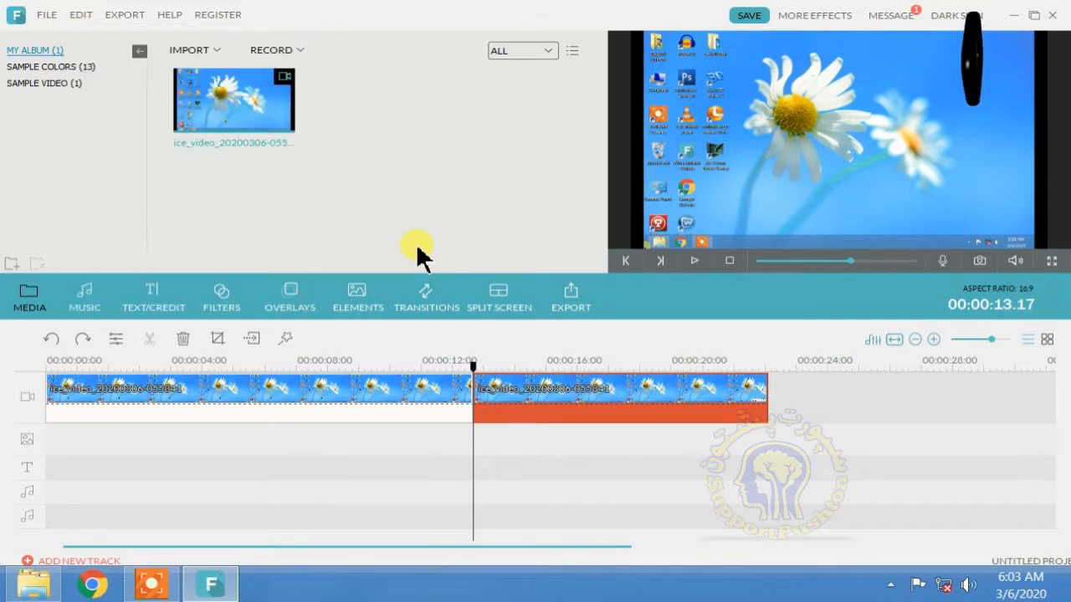
left_click(116, 342)
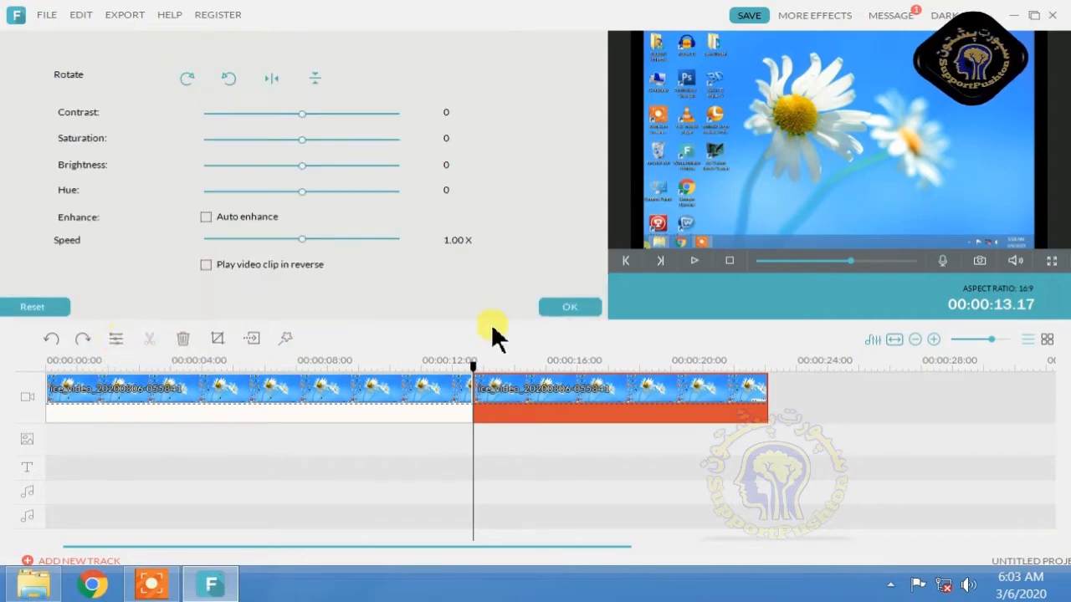
left_click(563, 308)
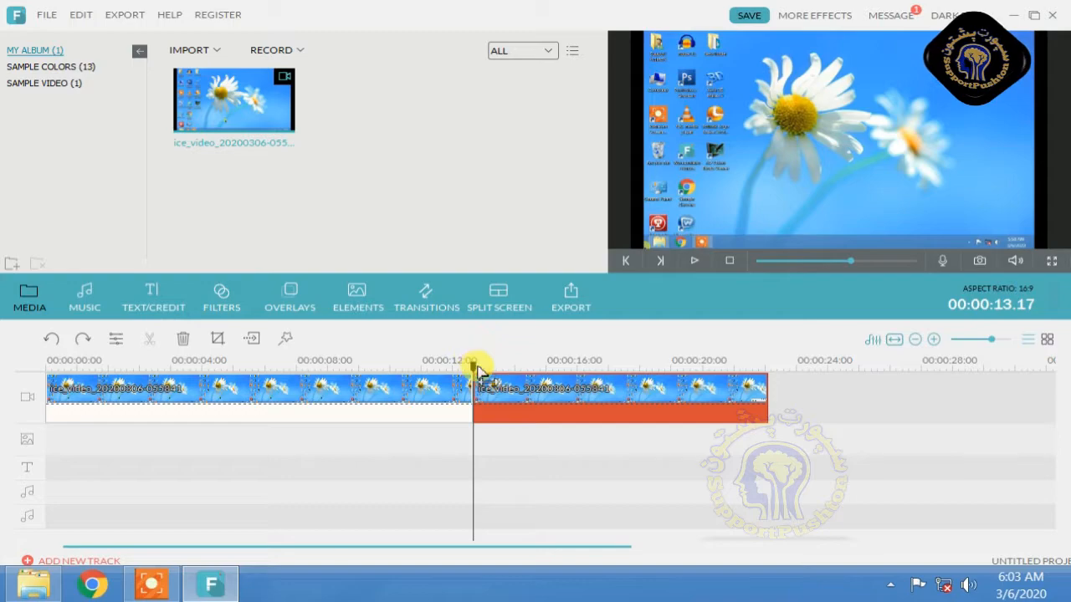
Split the first clip segment at 00:00:03.24 and again at about 00:00:04.12.
left_click_drag(473, 366, 169, 366)
left_click(171, 381)
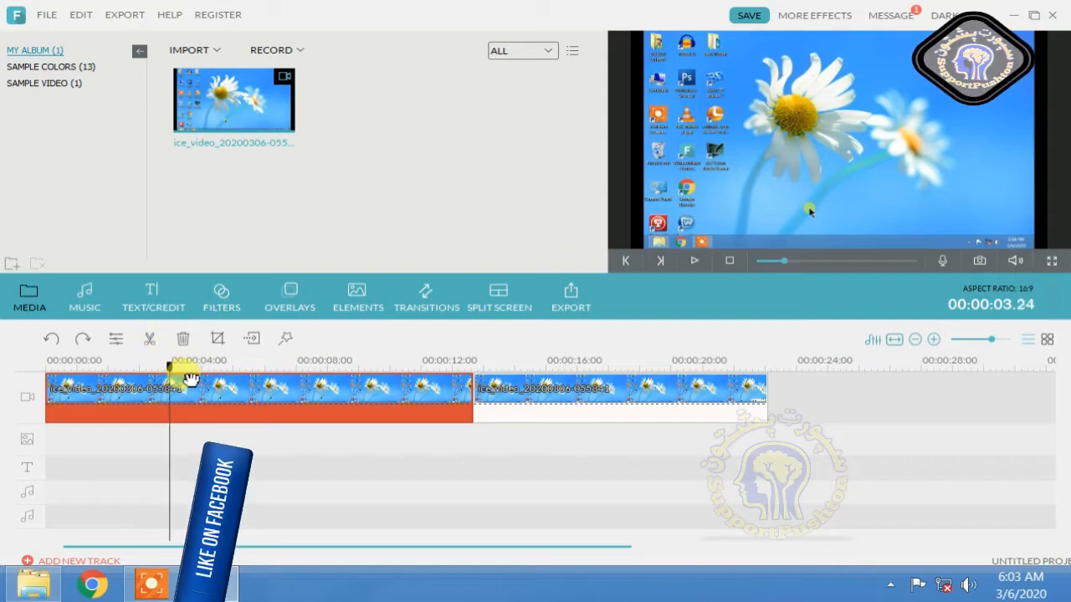
left_click(150, 338)
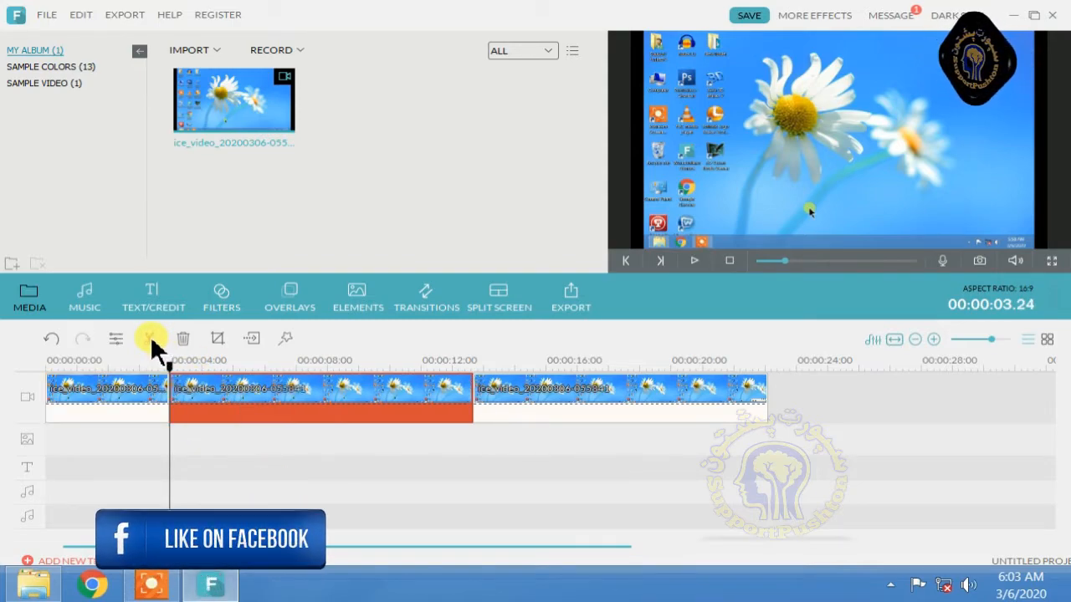
left_click_drag(167, 370, 185, 368)
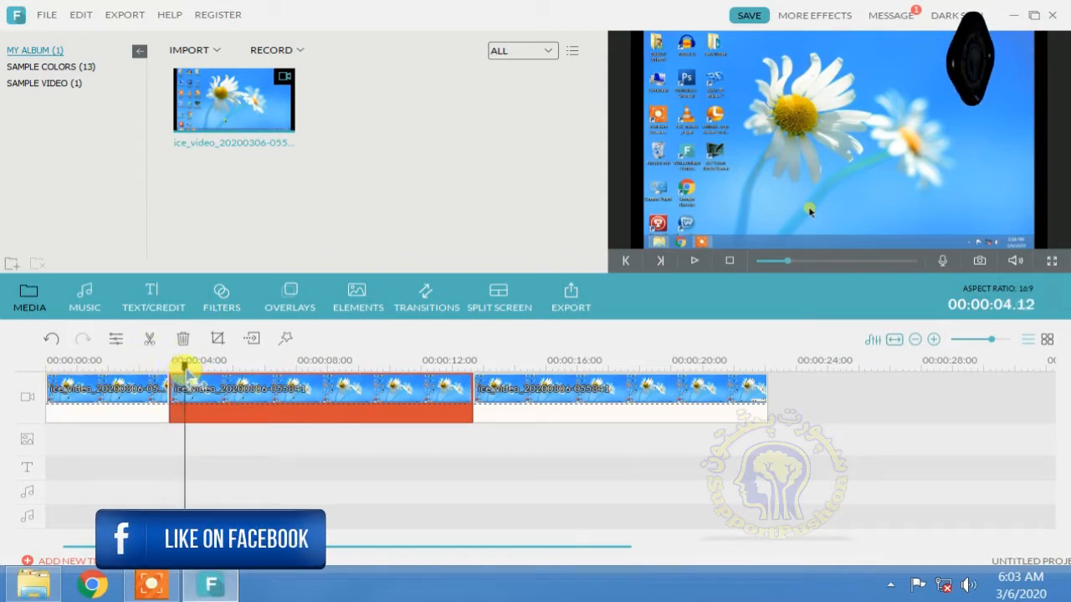
left_click(149, 338)
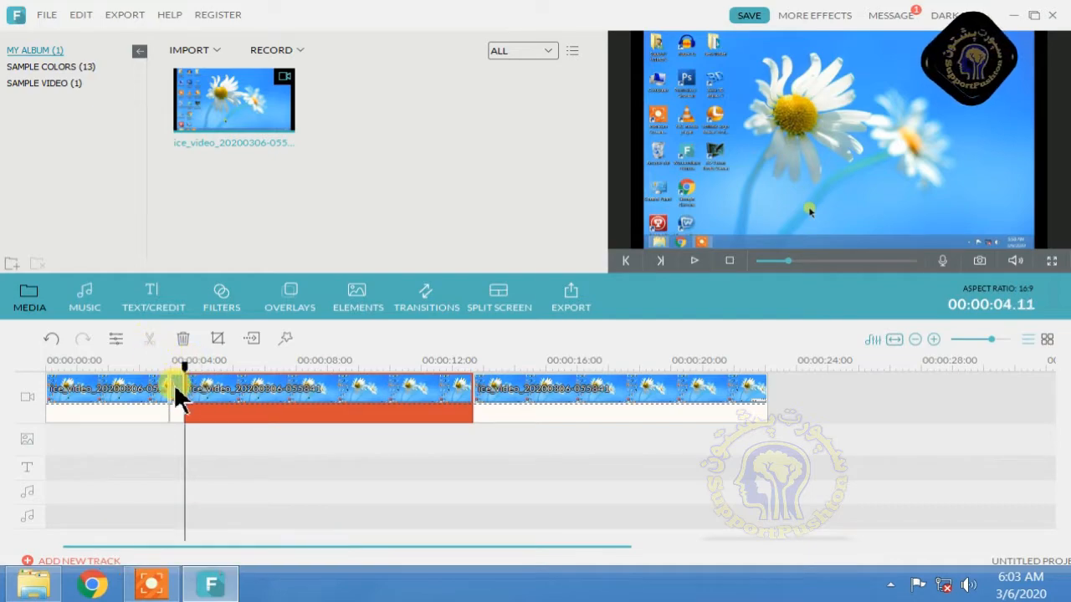
Delete the short segment between the two new splits and the last segment on the video track.
left_click(176, 390)
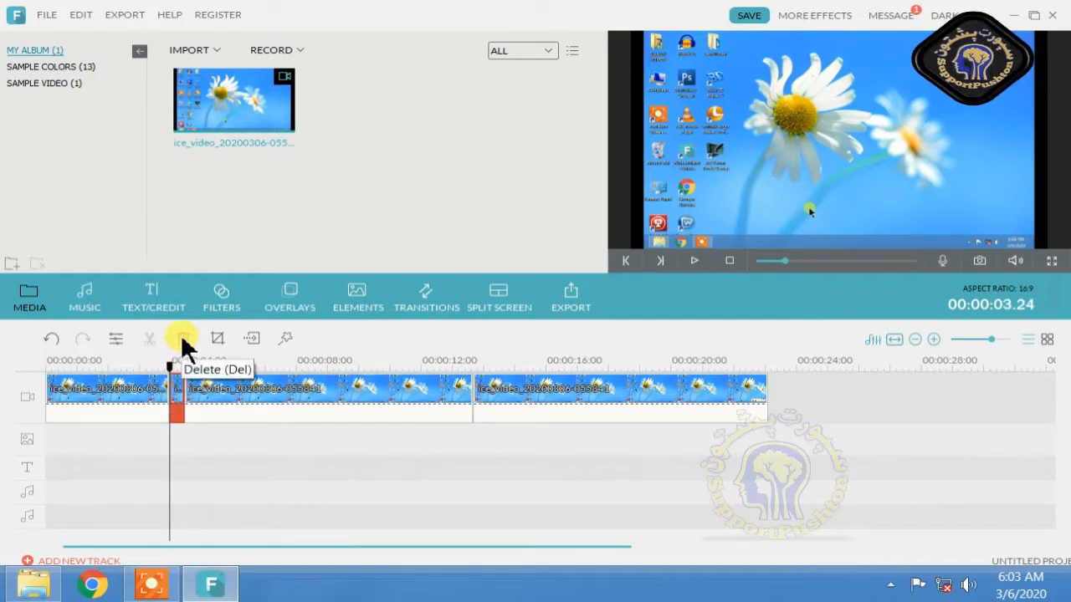
left_click(183, 338)
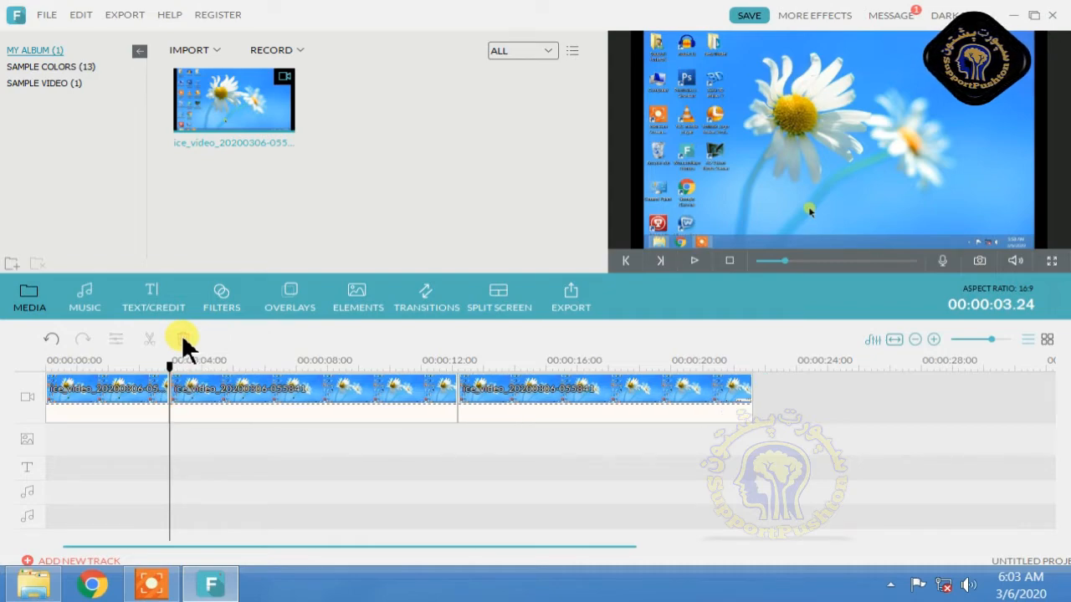
left_click_drag(177, 360, 281, 360)
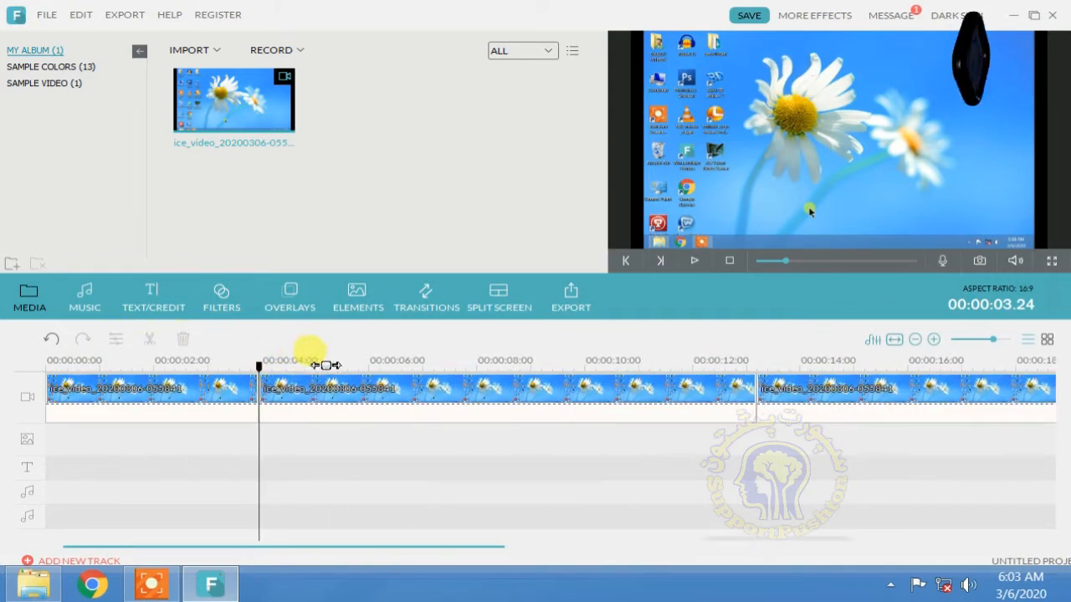
left_click(793, 391)
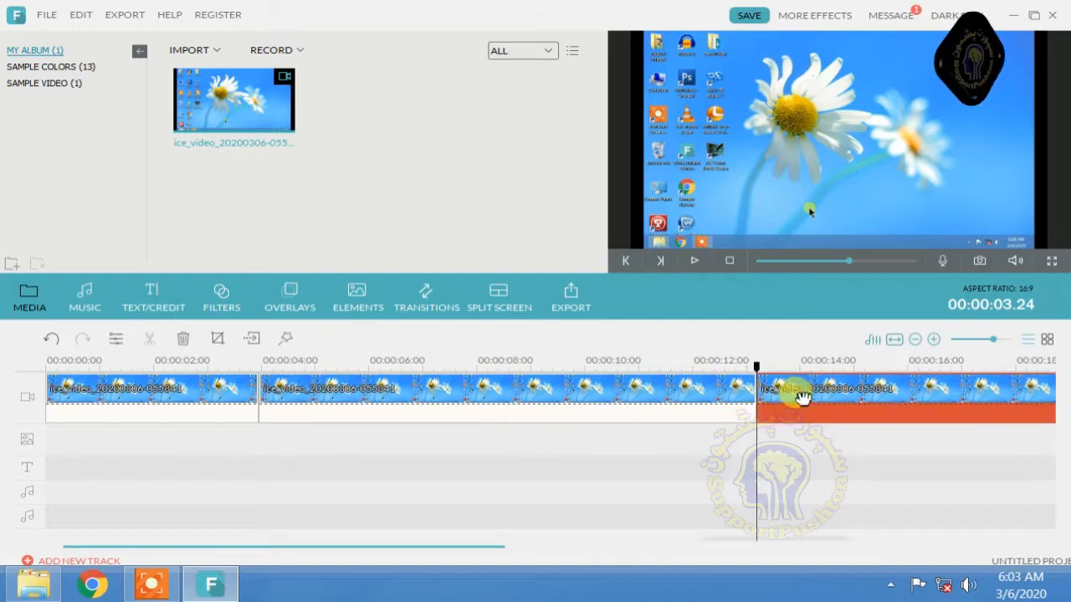
left_click(184, 338)
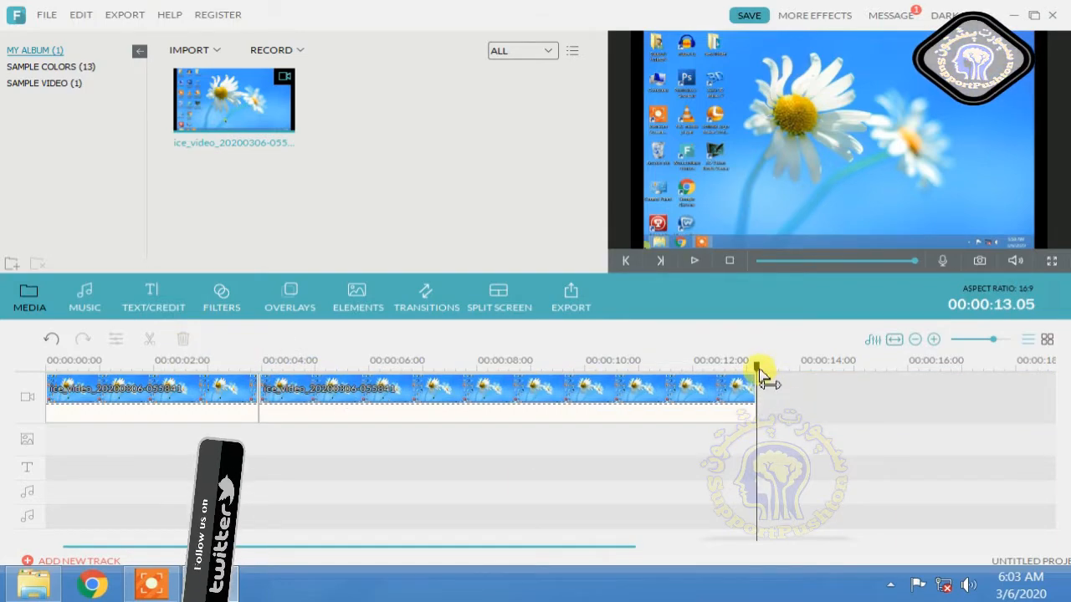
Open the crop settings for the first clip segment with the playhead at 00:00:01.15.
left_click_drag(757, 367, 189, 404)
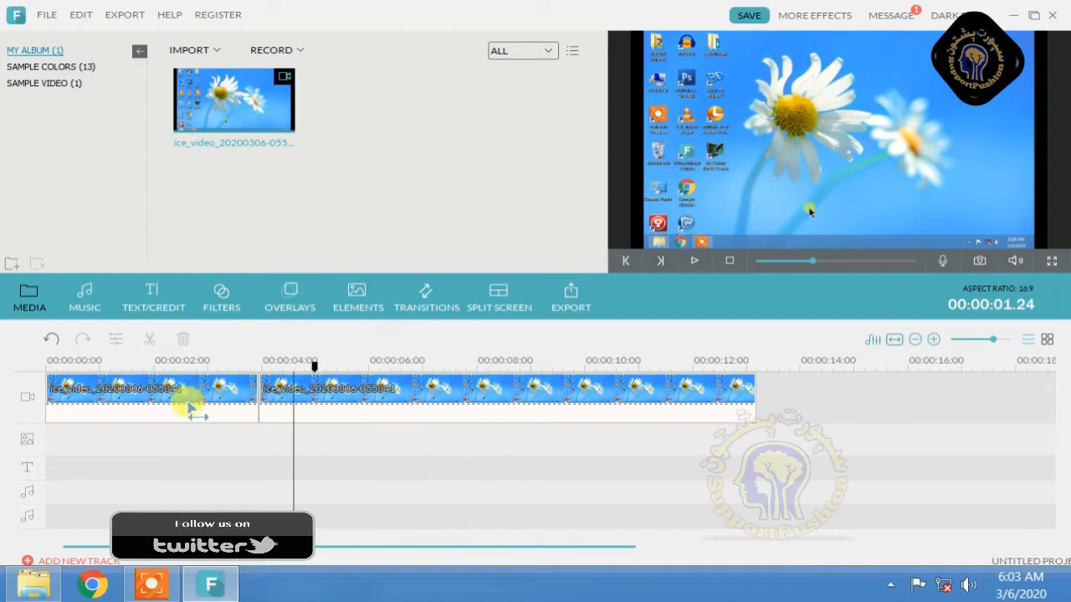
left_click(148, 395)
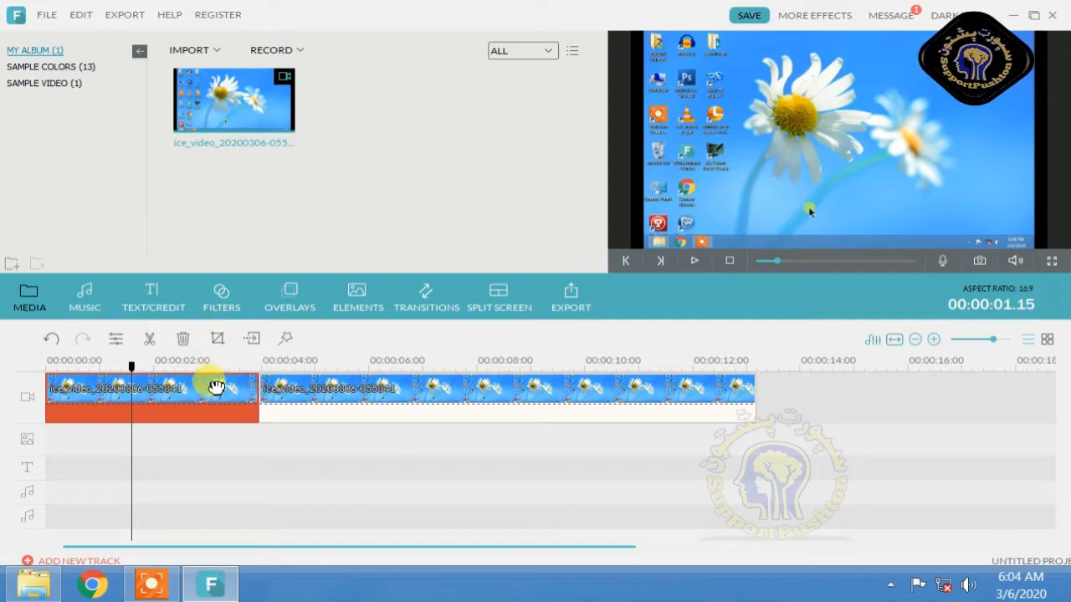
left_click(214, 338)
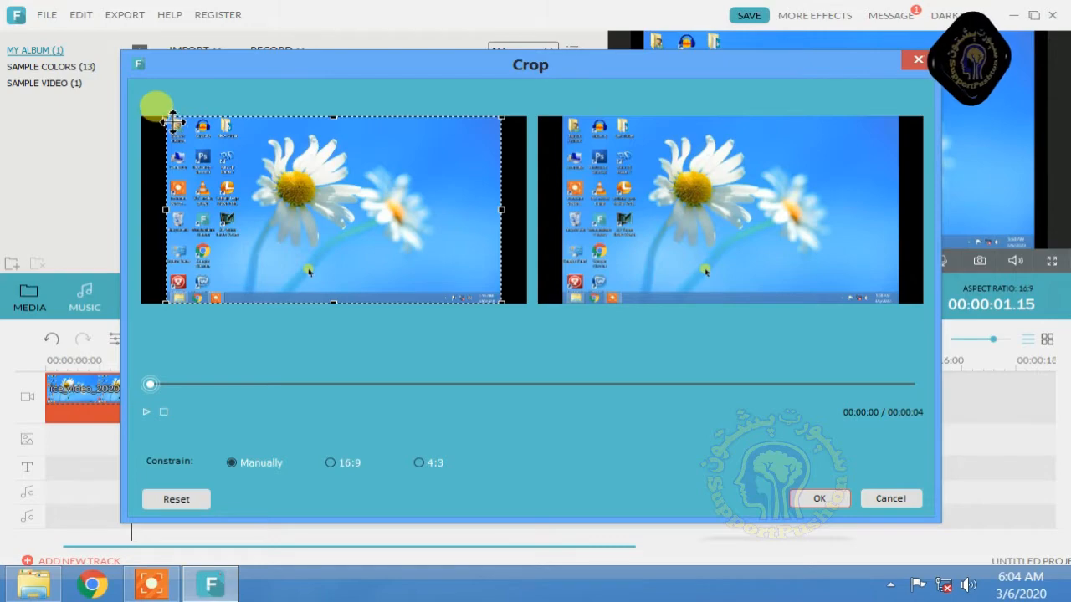
Try a smaller manual crop frame with the 16:9 and 4:3 constraints, and reset the crop.
left_click_drag(171, 122, 223, 186)
left_click_drag(322, 238, 292, 196)
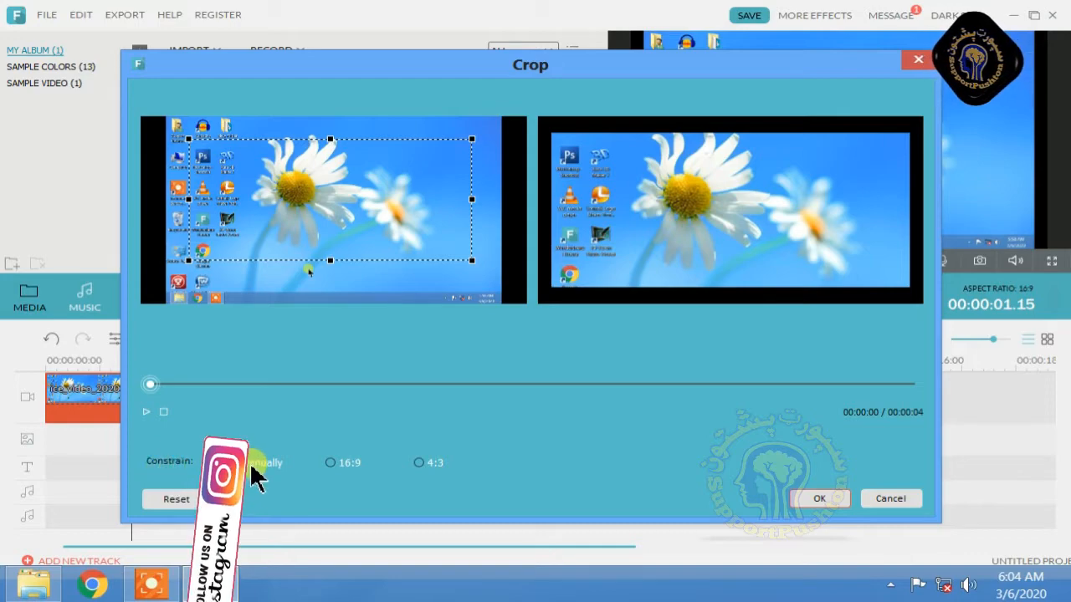
left_click(332, 465)
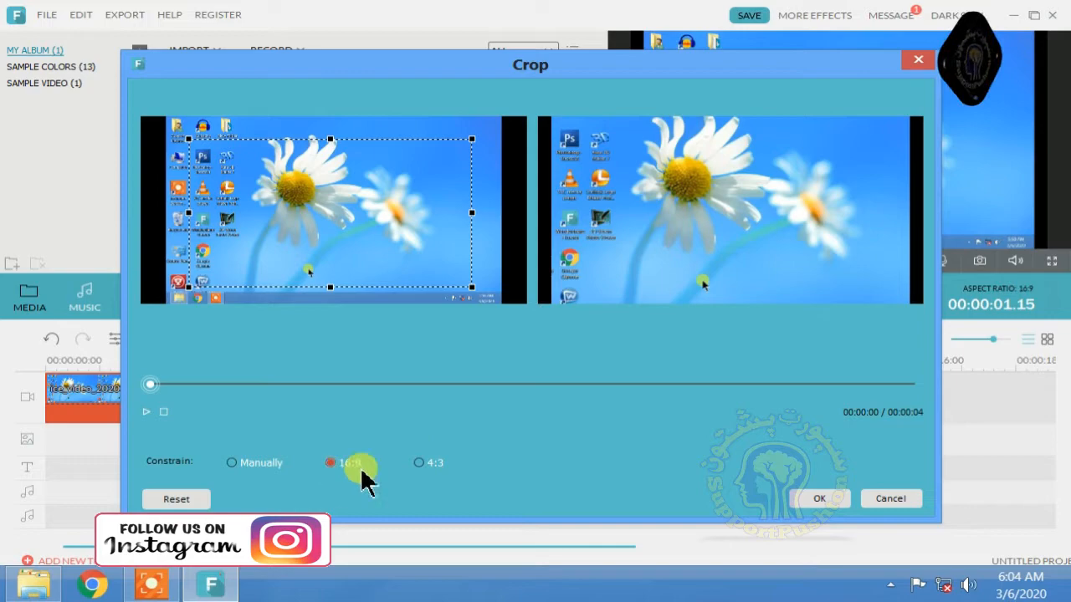
left_click(418, 464)
left_click_drag(352, 228, 375, 240)
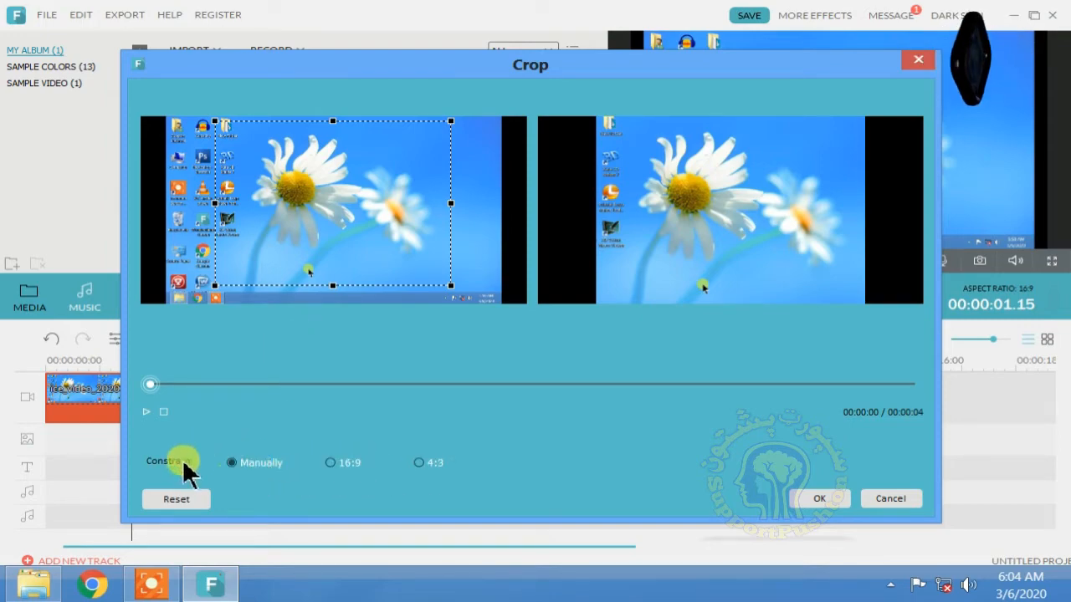
left_click(179, 502)
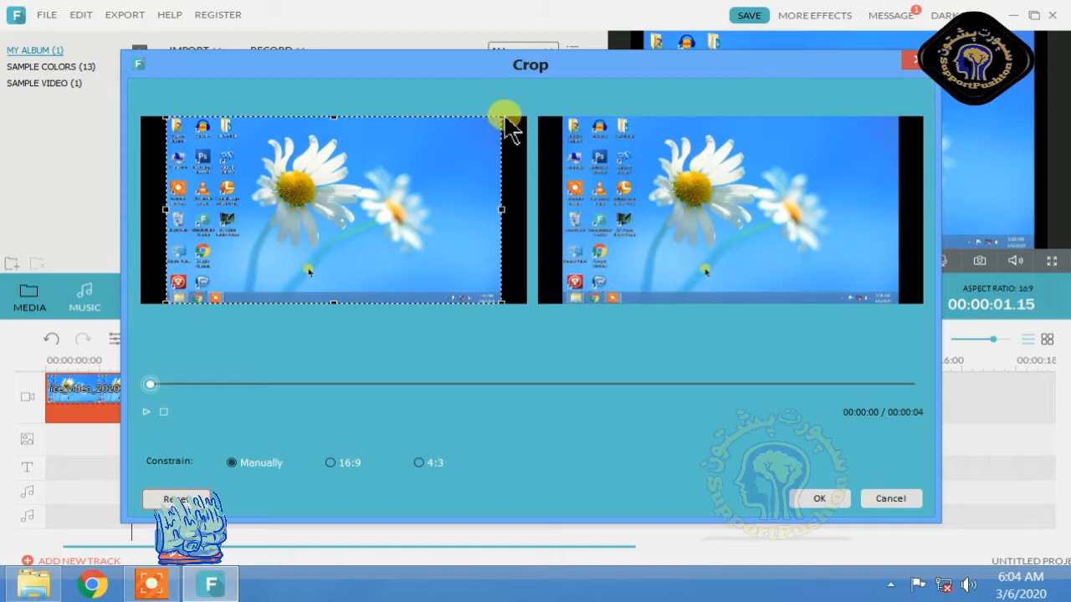
Manually crop the first segment to the upper-left area with the desktop icons and large flower, and apply the crop.
left_click_drag(500, 117, 395, 194)
left_click_drag(281, 249, 280, 182)
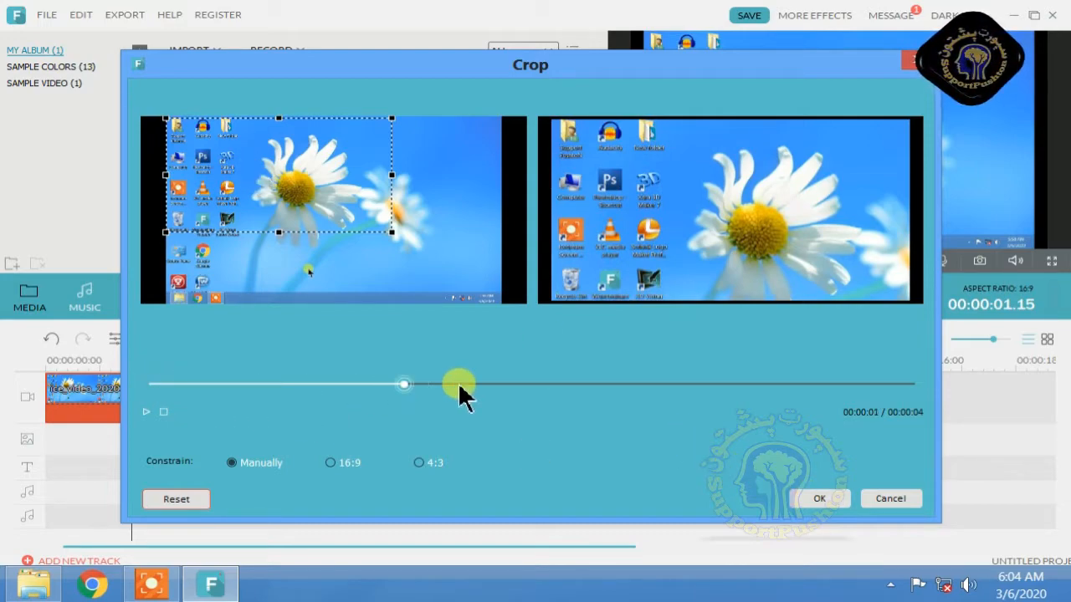
left_click_drag(458, 385, 156, 388)
left_click(809, 500)
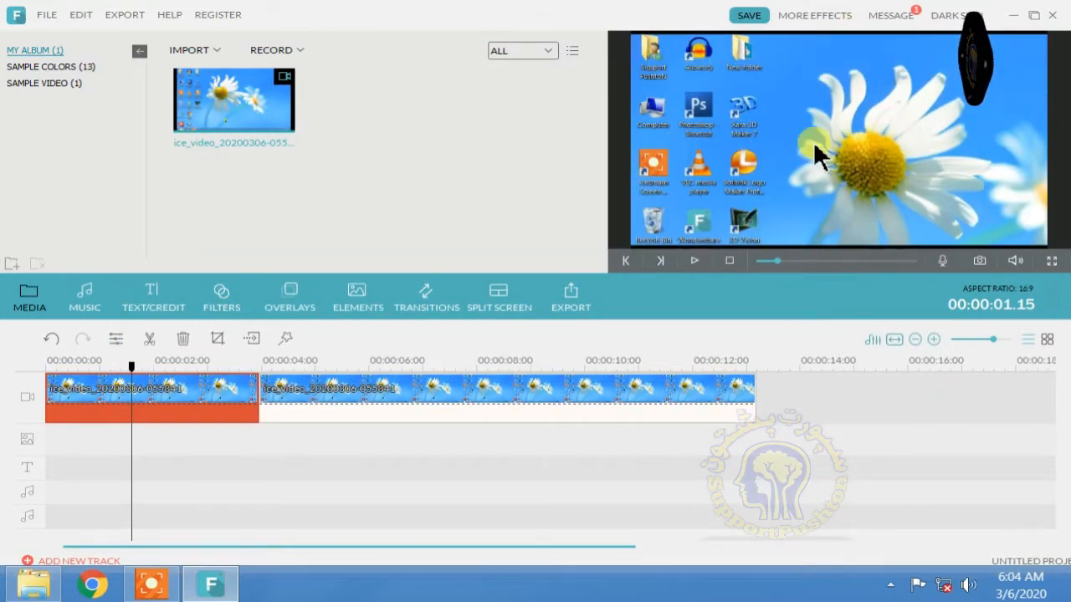
Compare the cropped first segment with the uncropped second segment in the preview.
left_click(387, 365)
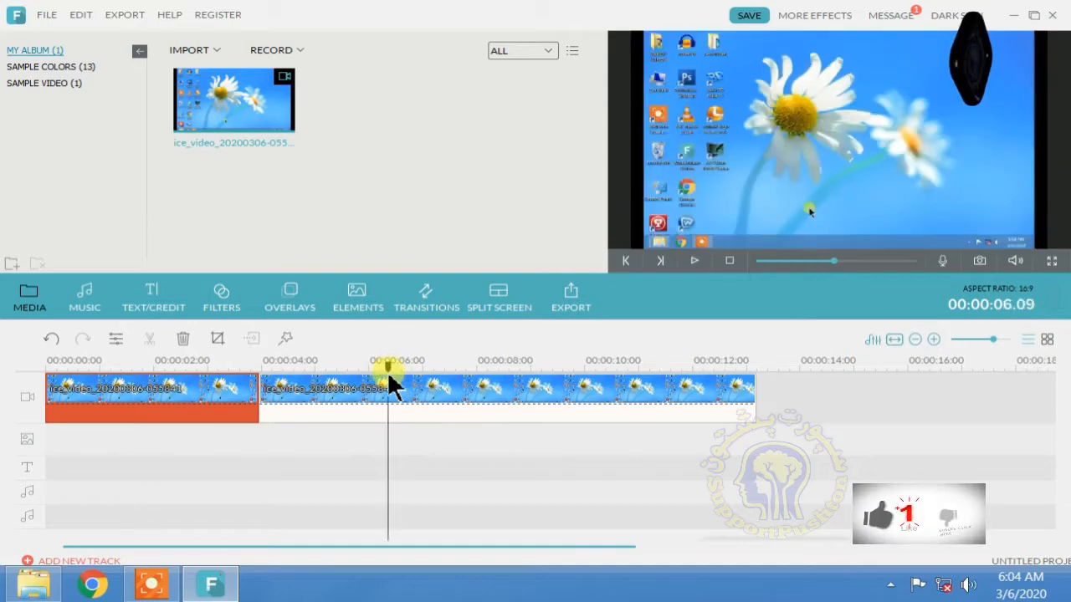
left_click(289, 399)
left_click(250, 397)
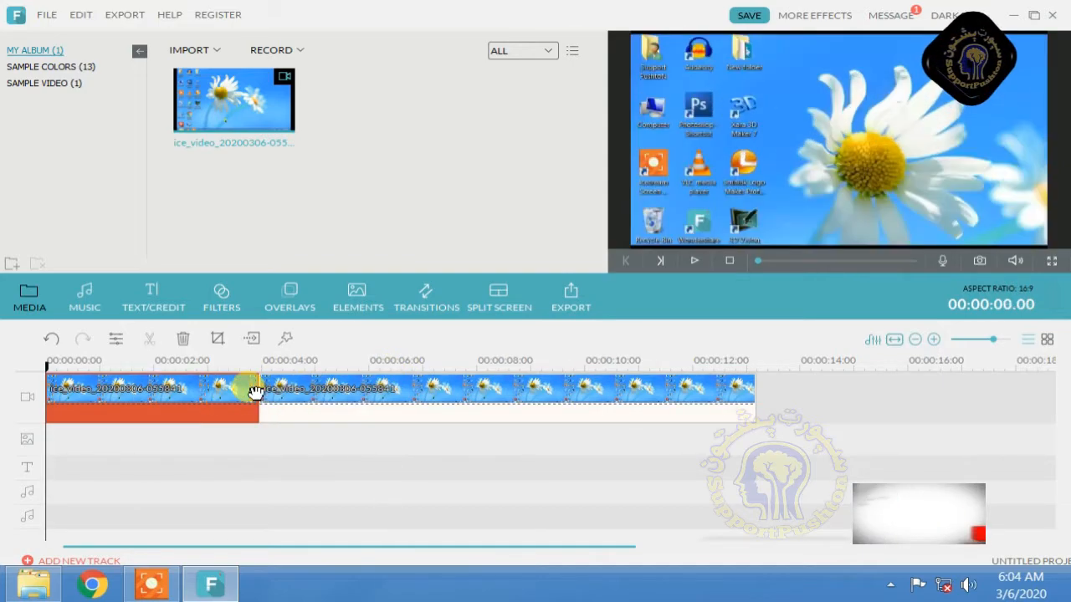
left_click(292, 400)
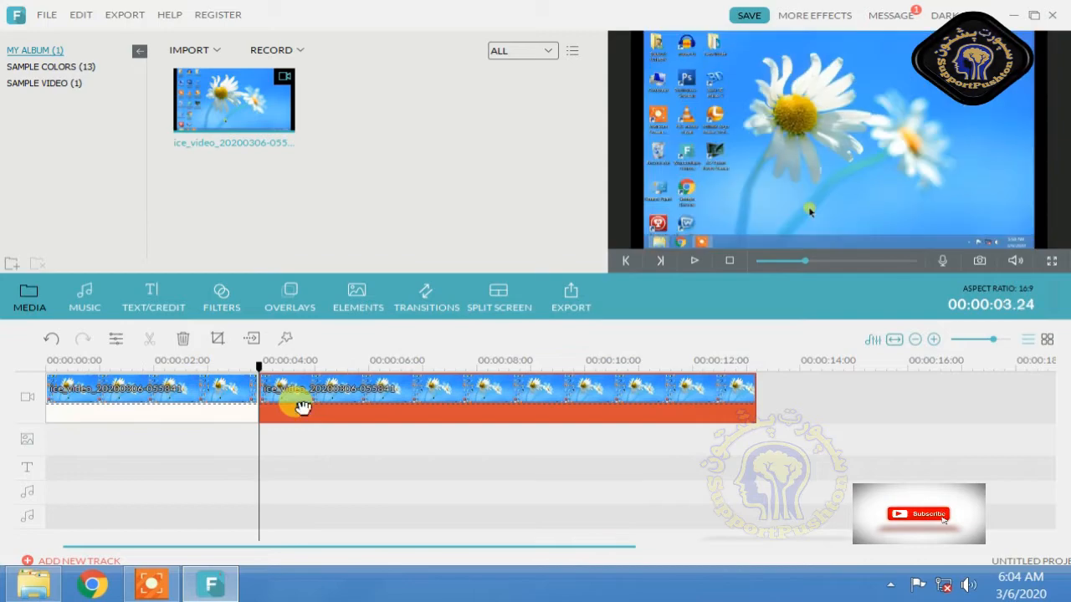
left_click(251, 403)
left_click(265, 400)
left_click(247, 400)
left_click(238, 400)
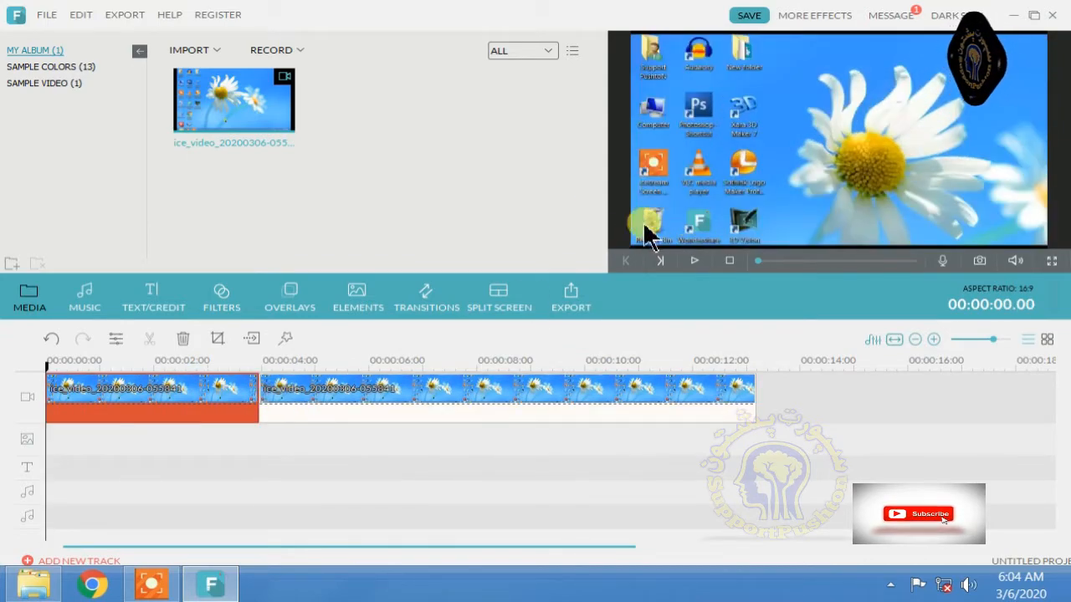
left_click(365, 404)
left_click(249, 405)
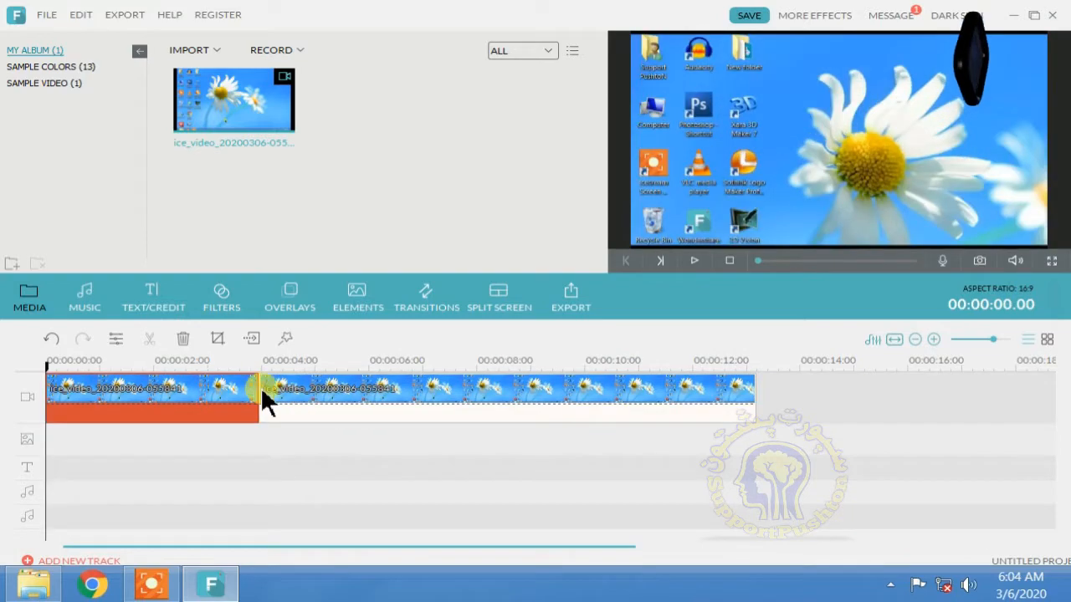
Insert a freeze frame at the start of the first segment and delete it.
left_click(253, 338)
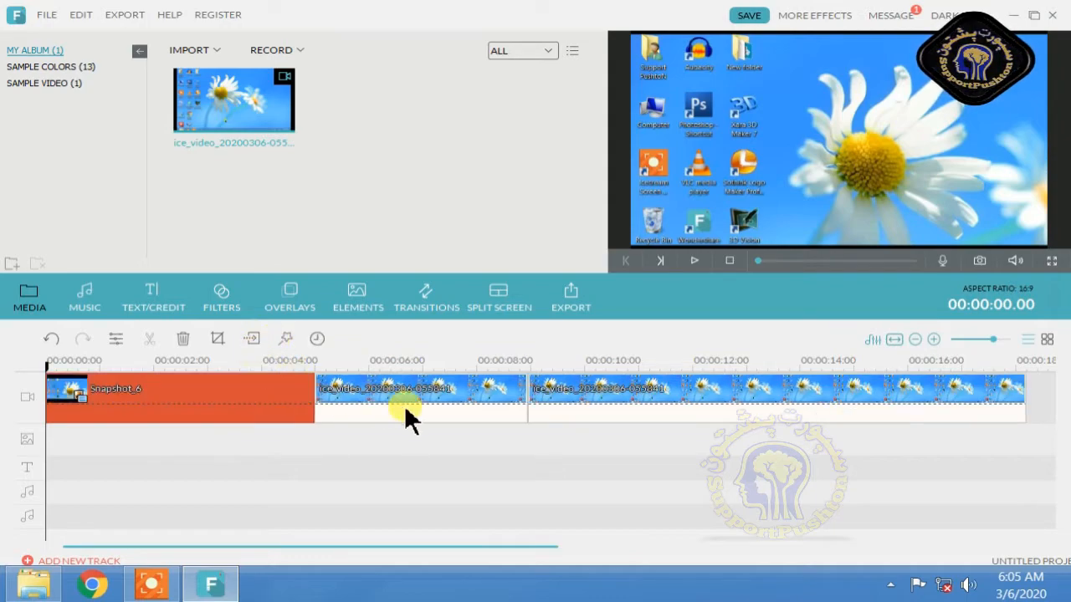
left_click_drag(254, 367, 160, 367)
left_click(184, 338)
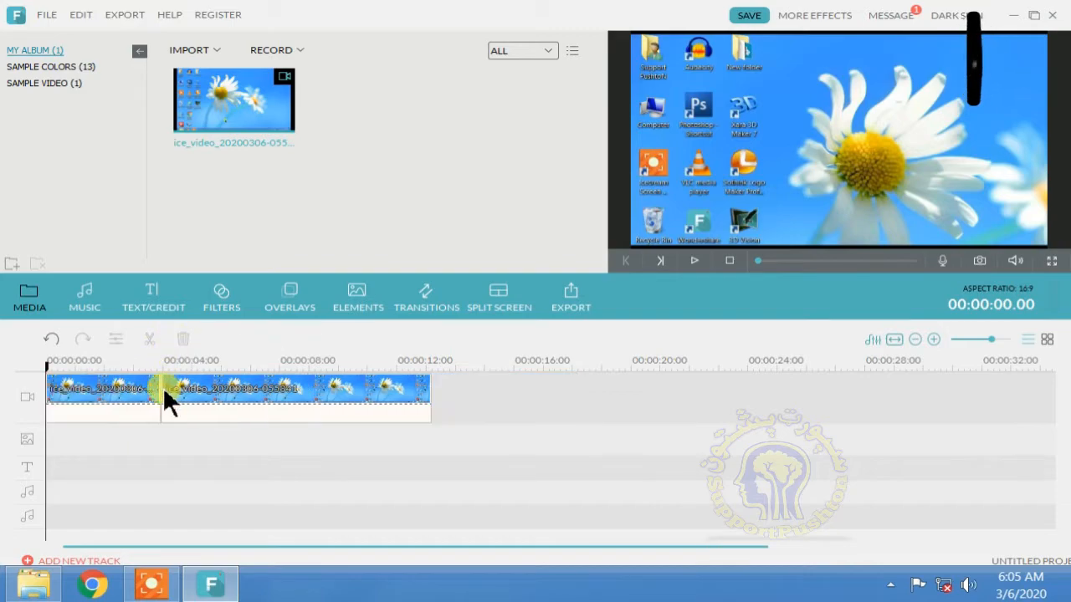
Delete both video segments from the timeline to leave the video track empty.
left_click(383, 383)
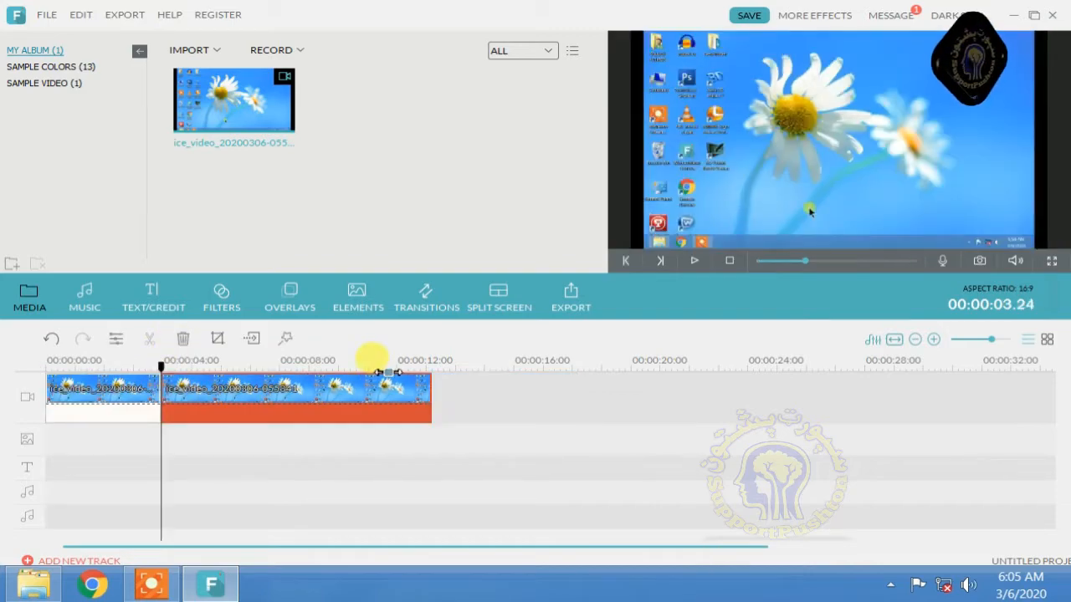
mouse_move(379, 371)
left_mouse_down()
mouse_move(425, 363)
mouse_move(380, 364)
left_mouse_up()
left_click(410, 368)
left_click(135, 390)
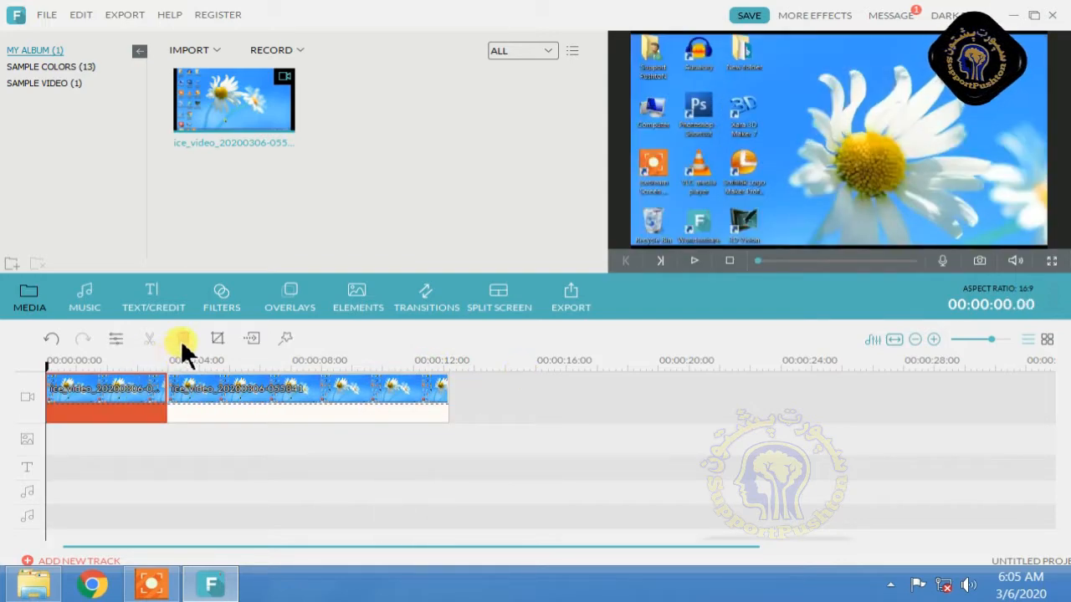
left_click(183, 338)
left_click(174, 400)
left_click(182, 338)
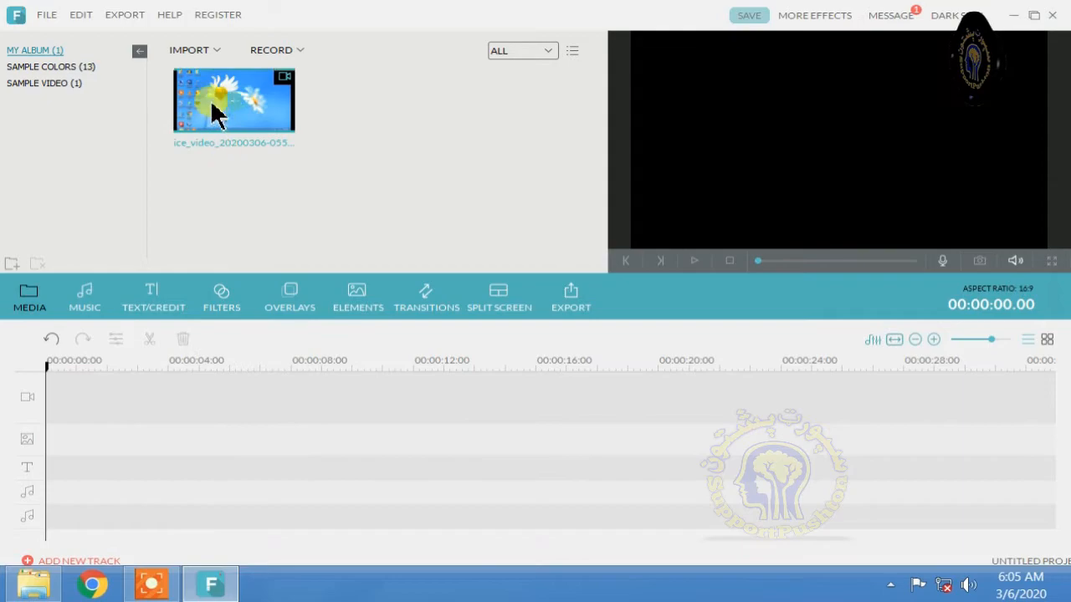
Import the filmora 2 video file into the media album.
left_click(191, 52)
left_click(210, 70)
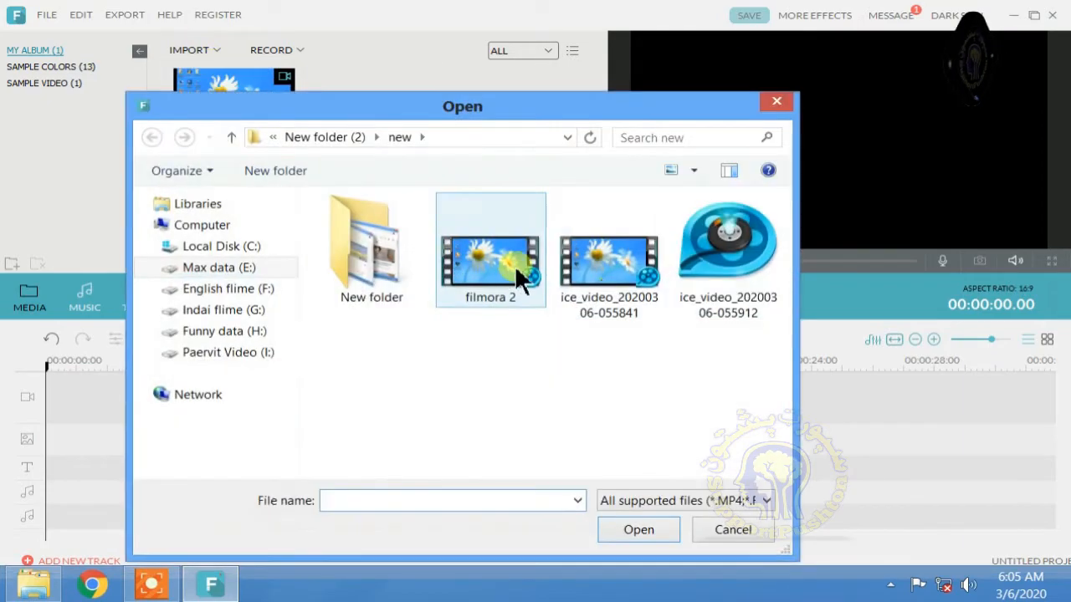
double_click(484, 264)
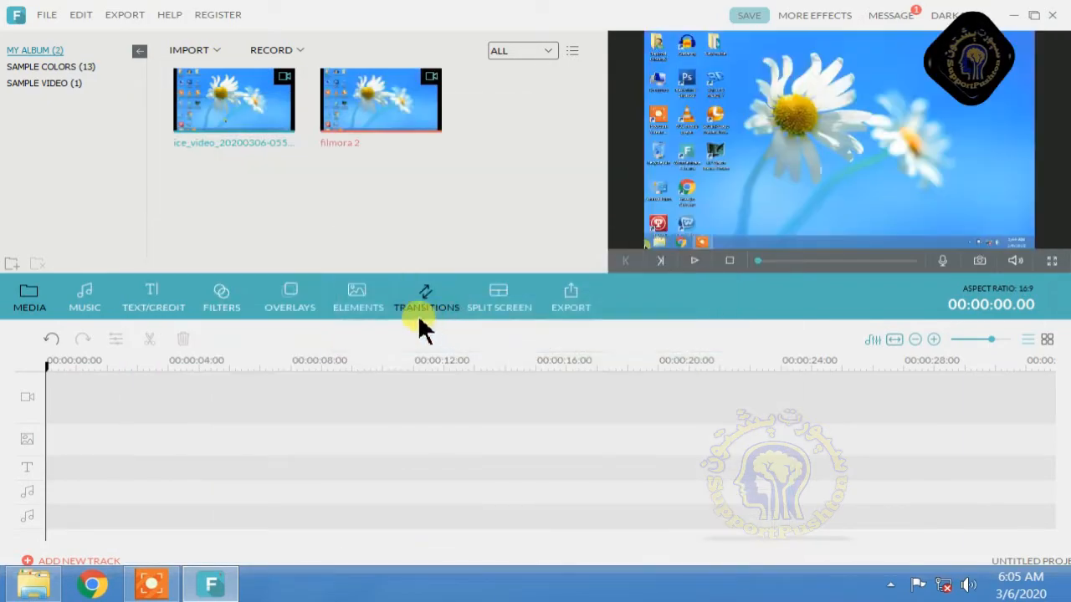
Import the youtbe group 11 video from New folder and place it at the start of the video track.
left_click(193, 51)
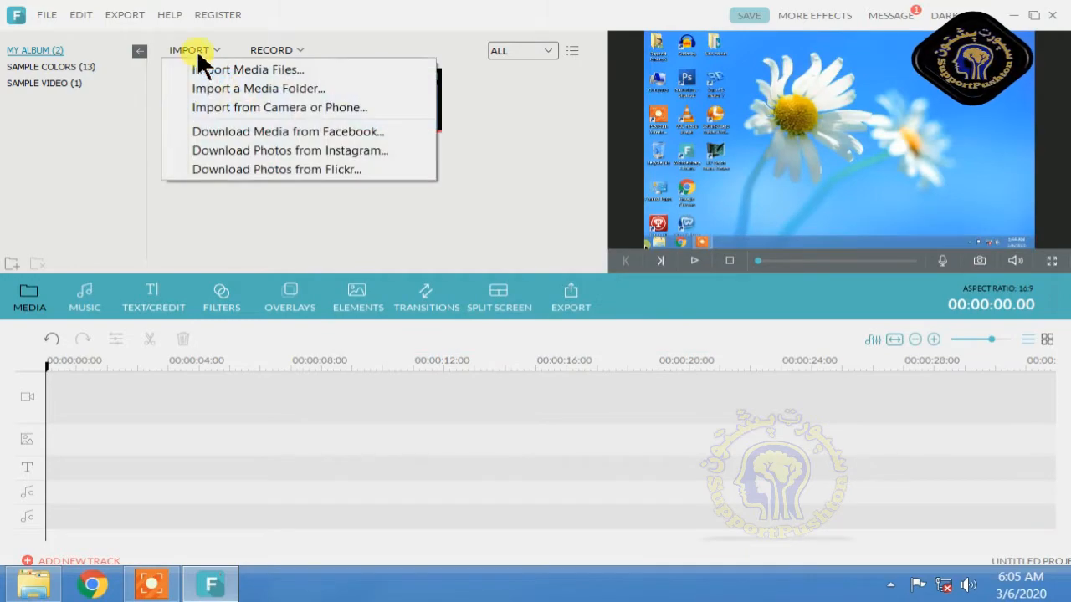
left_click(213, 73)
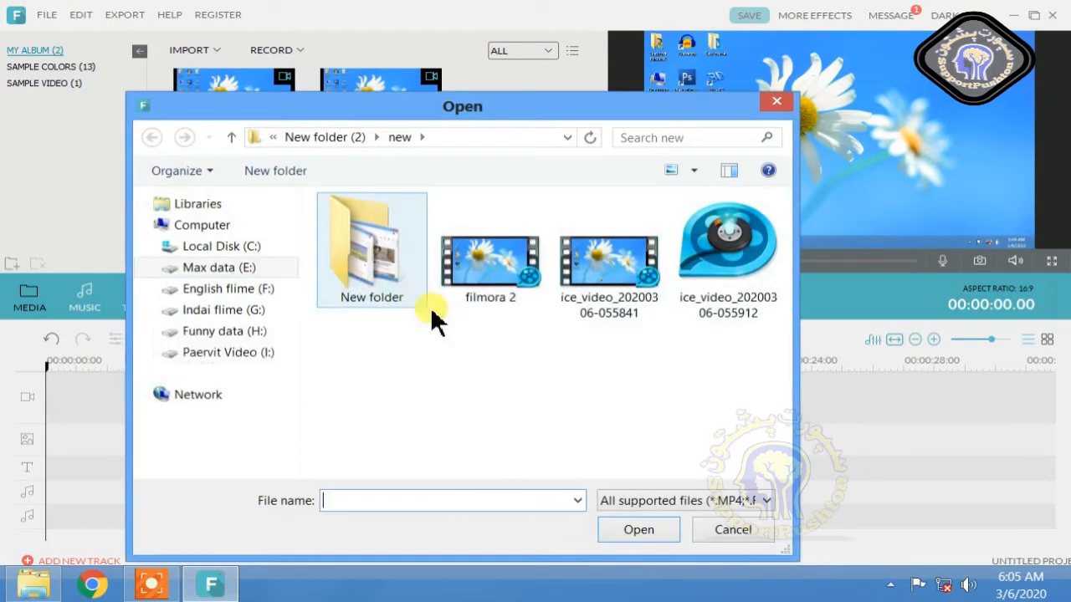
double_click(386, 259)
double_click(482, 230)
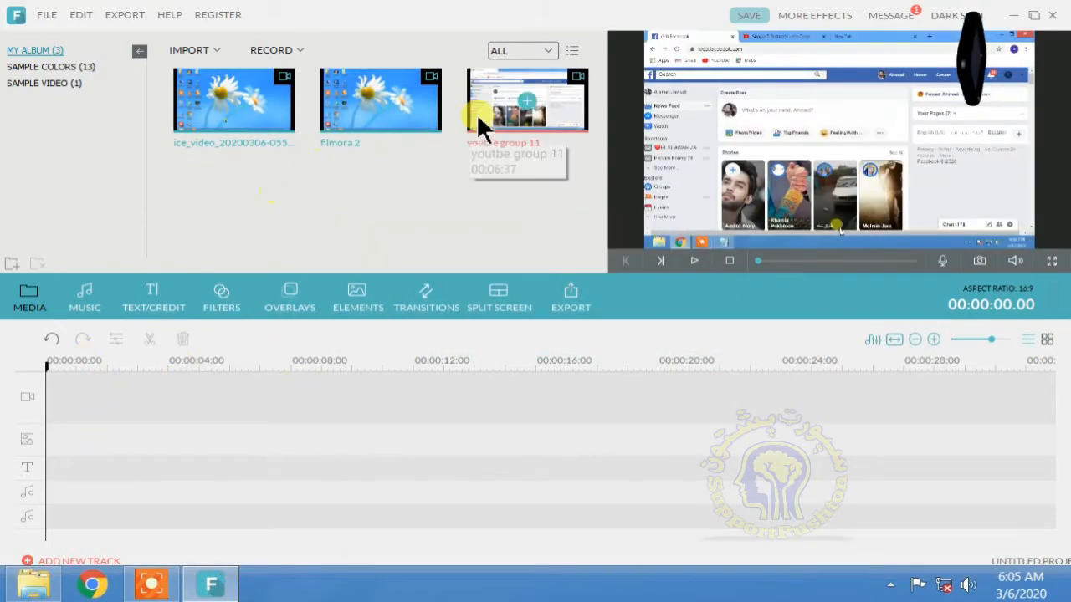
left_click_drag(476, 113, 31, 389)
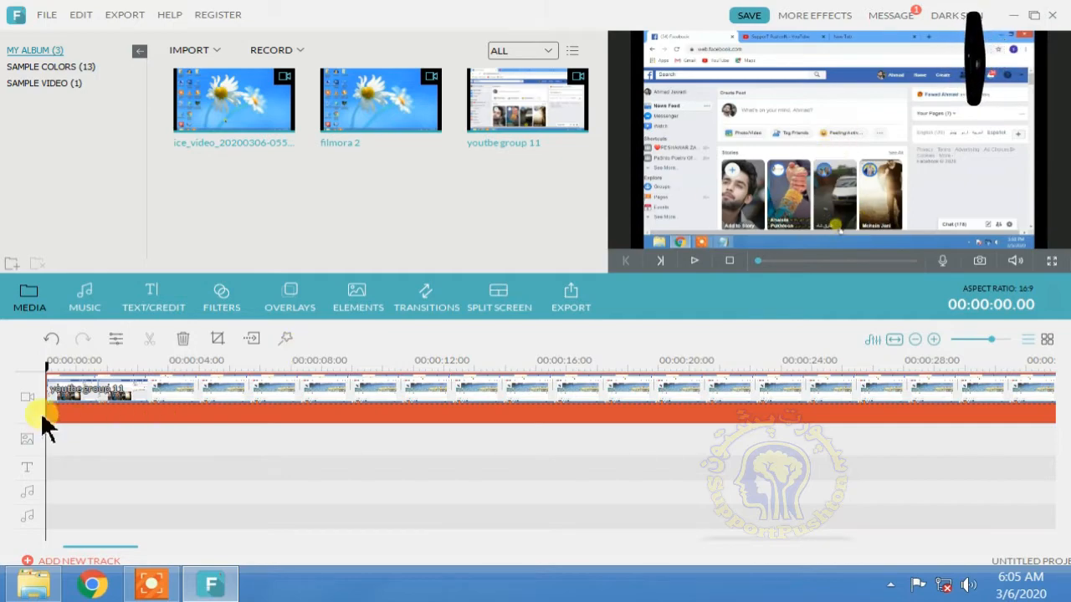
Insert a freeze frame in the youtbe group 11 clip at 00:00:00.20.
left_click_drag(47, 368, 69, 368)
left_click(84, 391)
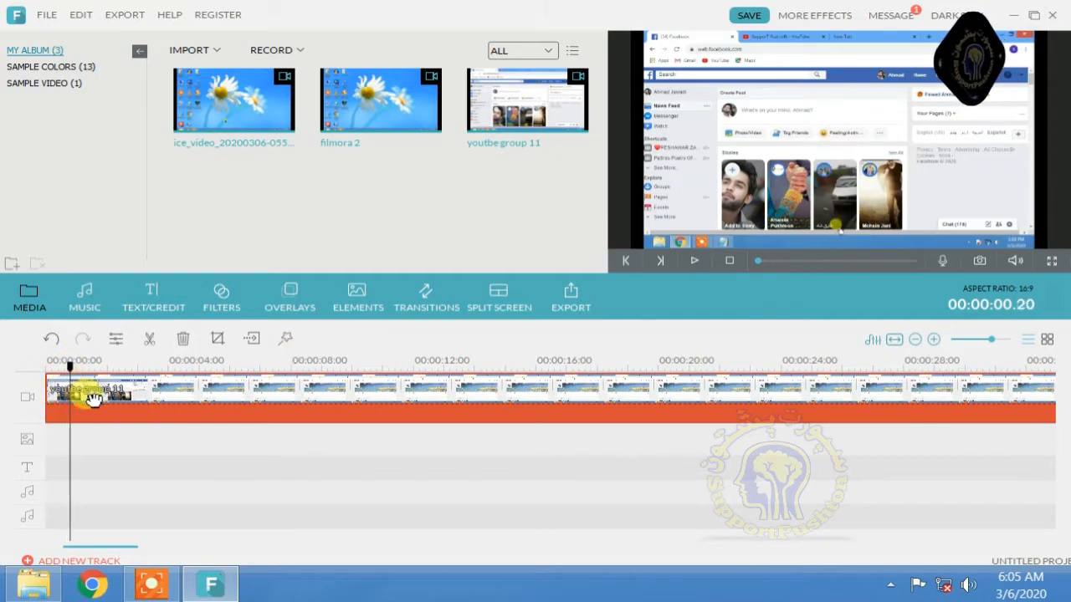
left_click(255, 339)
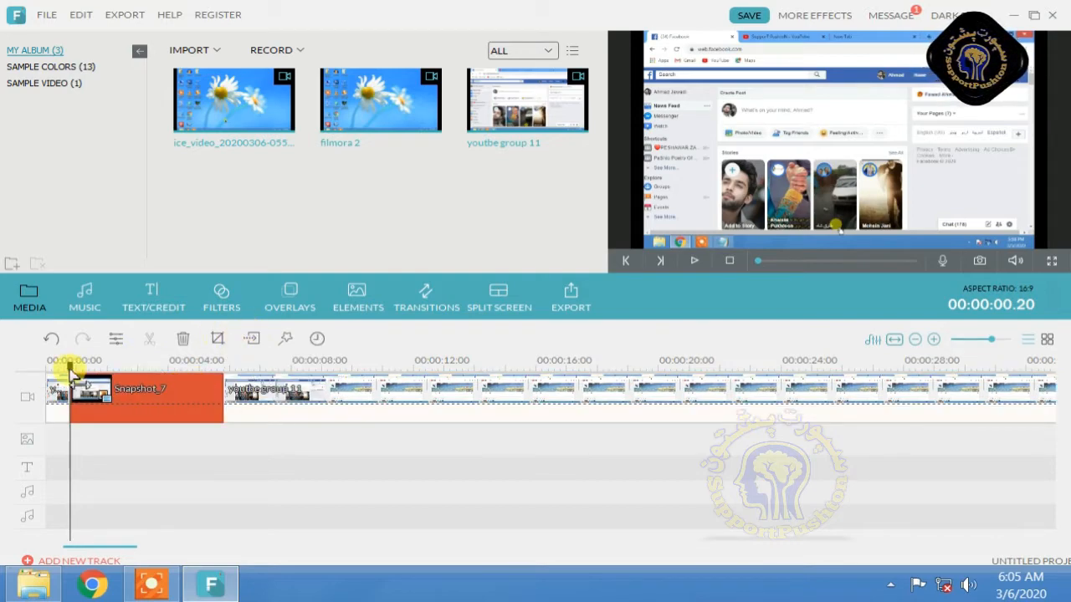
Play through the inserted freeze frame in the preview and undo its insertion.
mouse_move(67, 366)
left_mouse_down()
mouse_move(248, 363)
mouse_move(52, 376)
left_mouse_up()
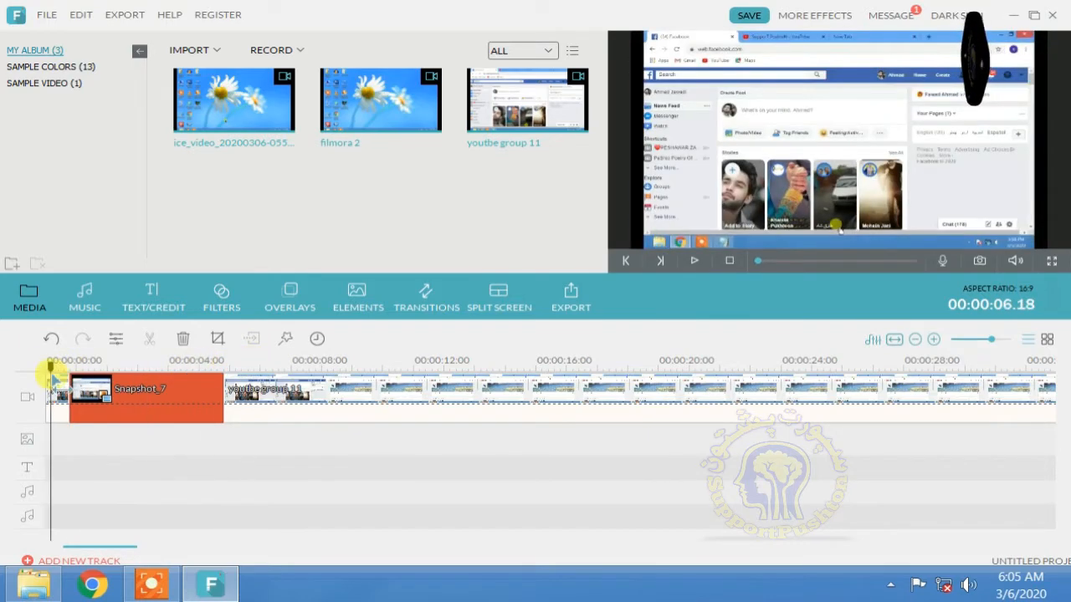
left_click(692, 261)
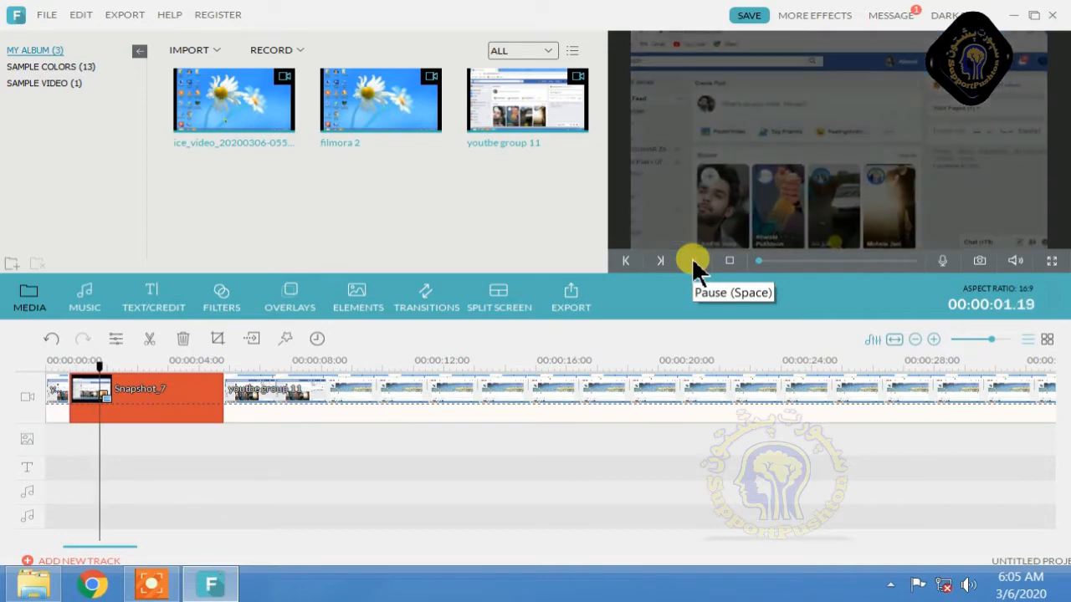
left_click(693, 260)
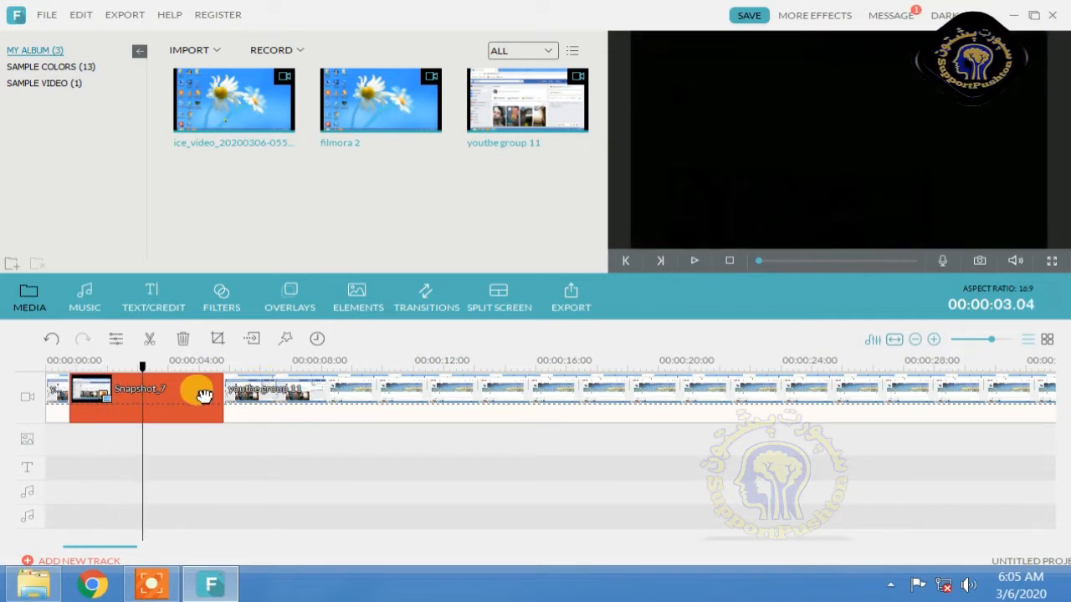
left_click_drag(138, 368, 83, 365)
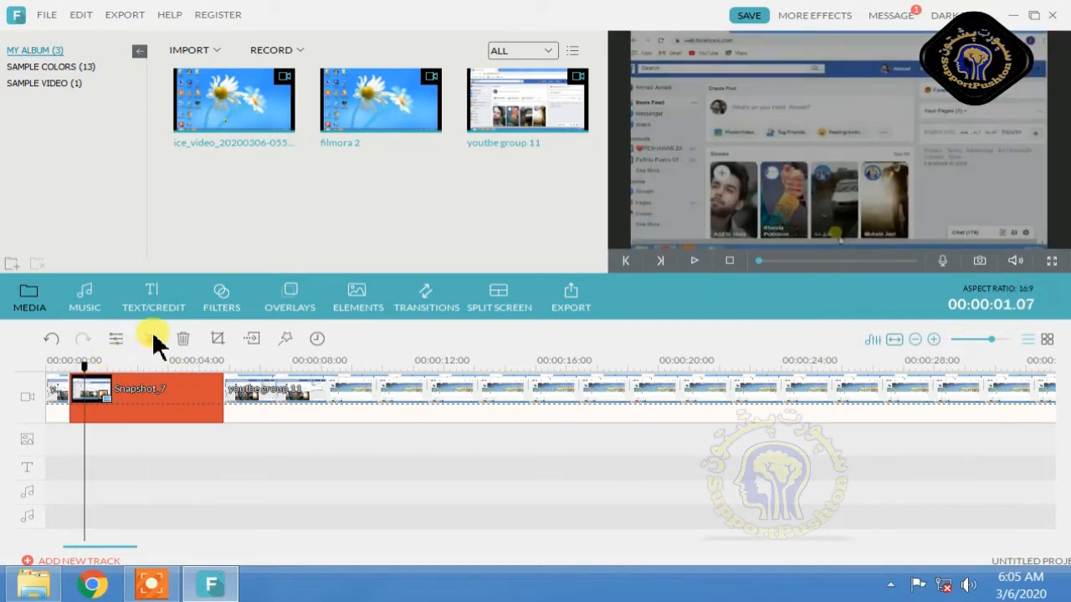
left_click(50, 339)
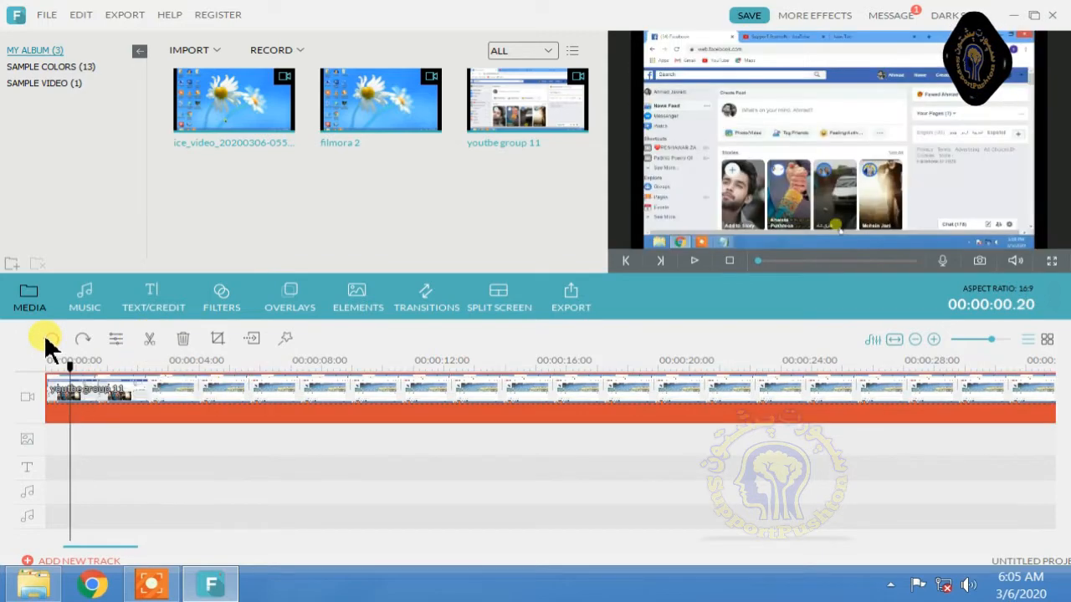
Split the youtbe group 11 clip at 00:00:01.08 and 00:00:01.21 to isolate a short segment.
left_click_drag(71, 368, 90, 381)
left_click(151, 338)
left_click(146, 352)
Insert a freeze frame at the start of the short segment and close the clip's edit settings.
double_click(95, 388)
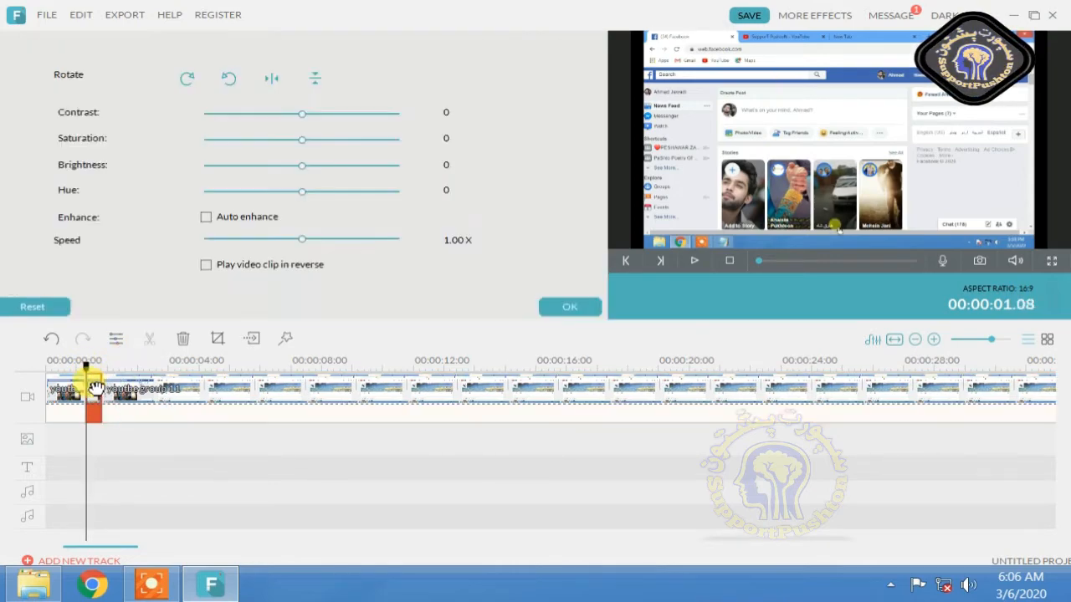
left_click(251, 339)
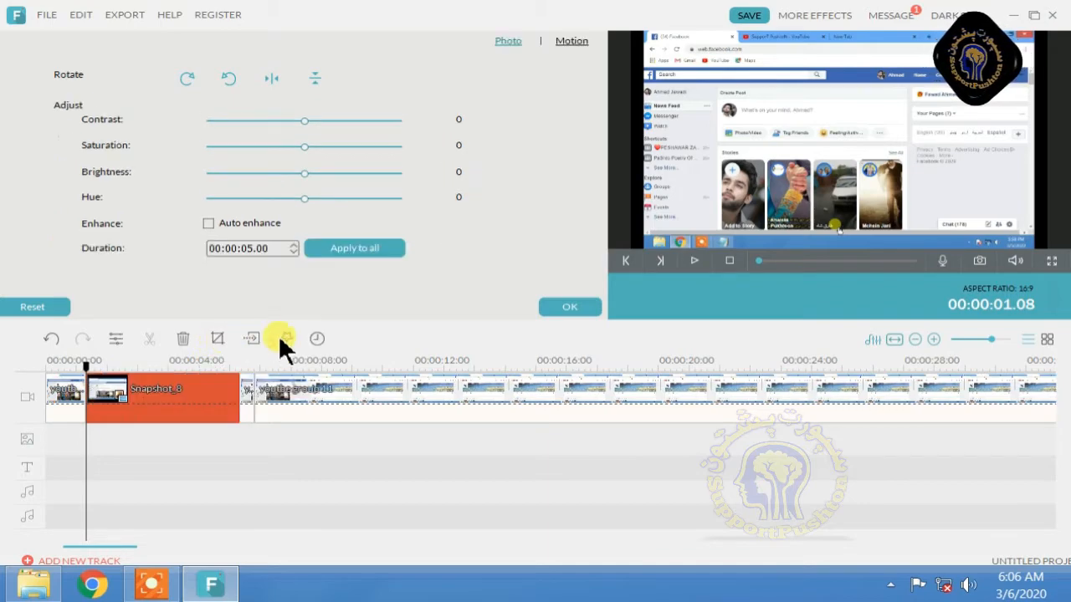
left_click(544, 309)
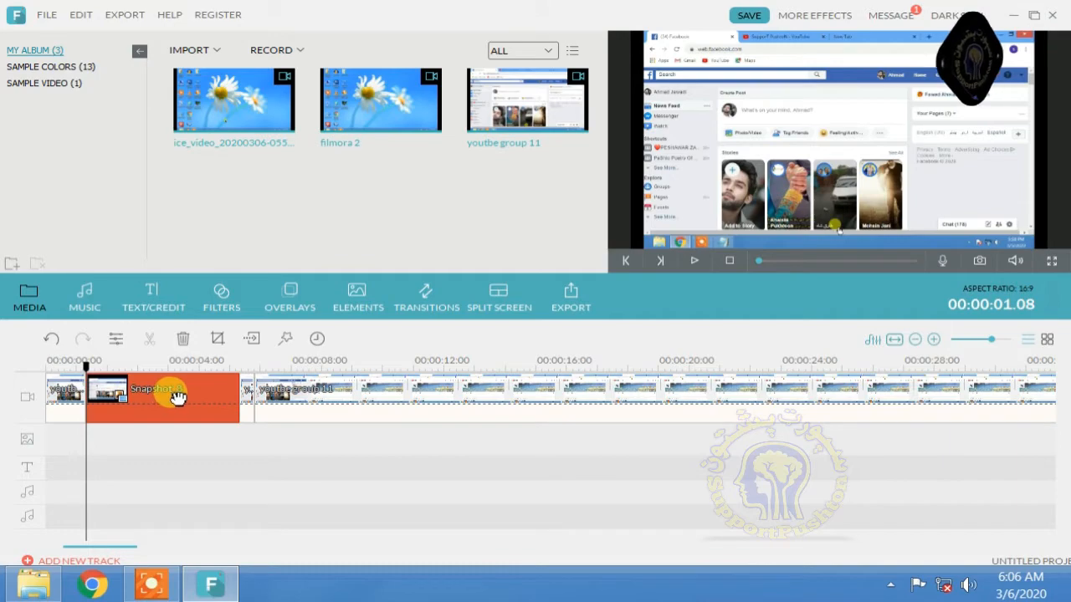
Move the freeze frame behind the short segment and scrub through it in the preview.
left_click(152, 368)
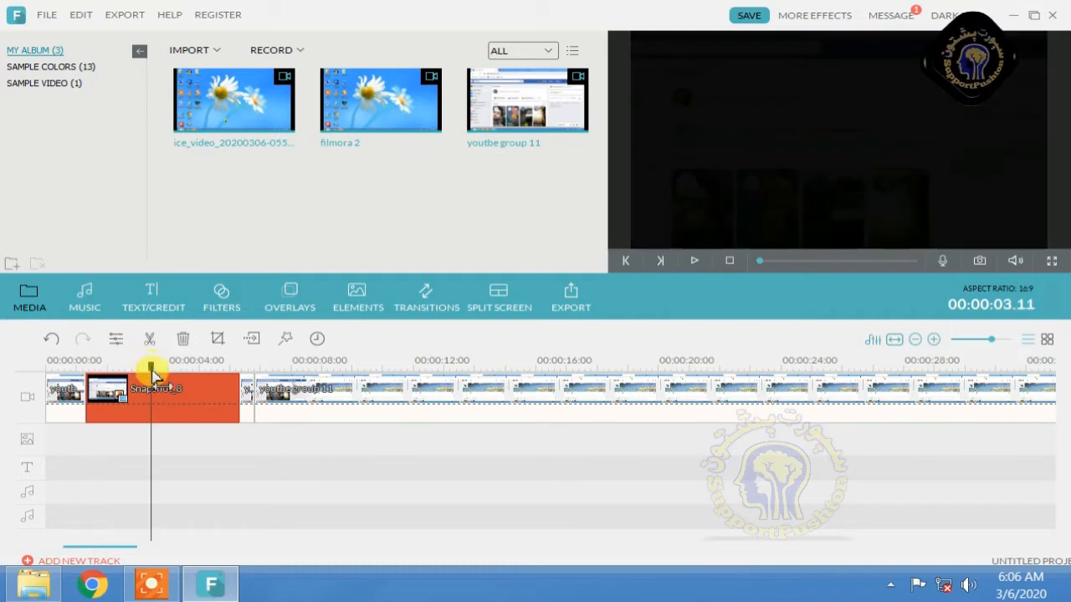
mouse_move(171, 396)
left_mouse_down()
mouse_move(189, 423)
mouse_move(167, 399)
left_mouse_up()
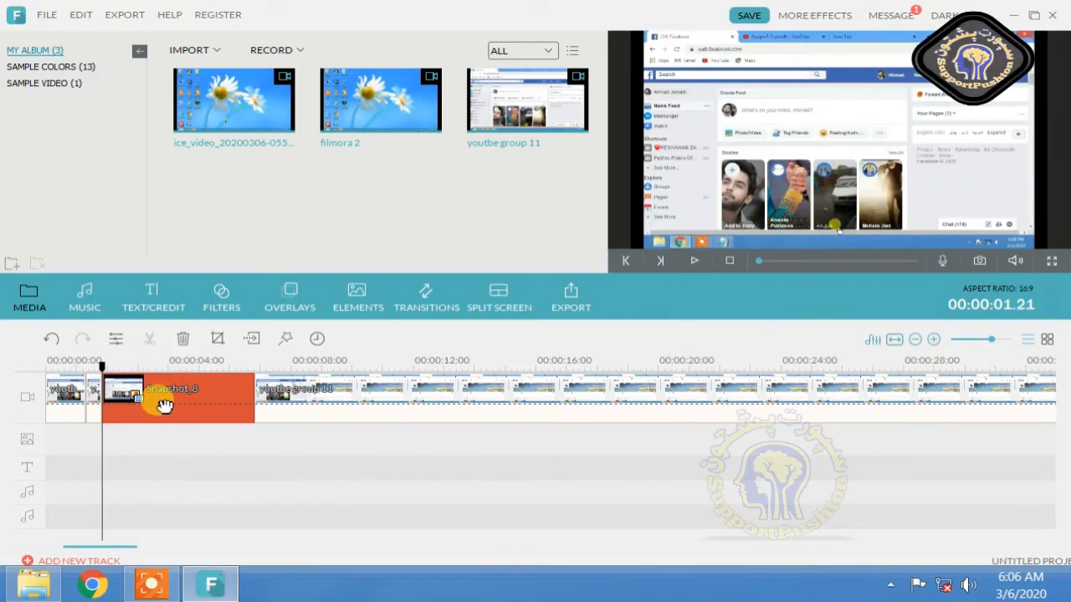
left_click(162, 368)
left_click_drag(138, 372, 155, 402)
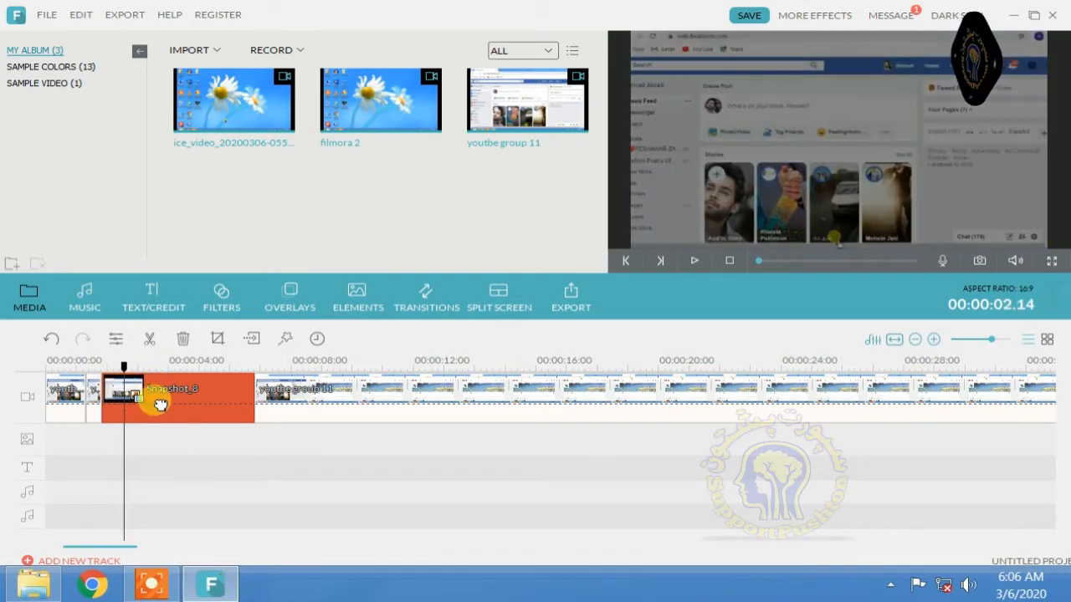
Review the freeze frame's photo edit settings, and undo the freeze frame and the splits.
double_click(159, 403)
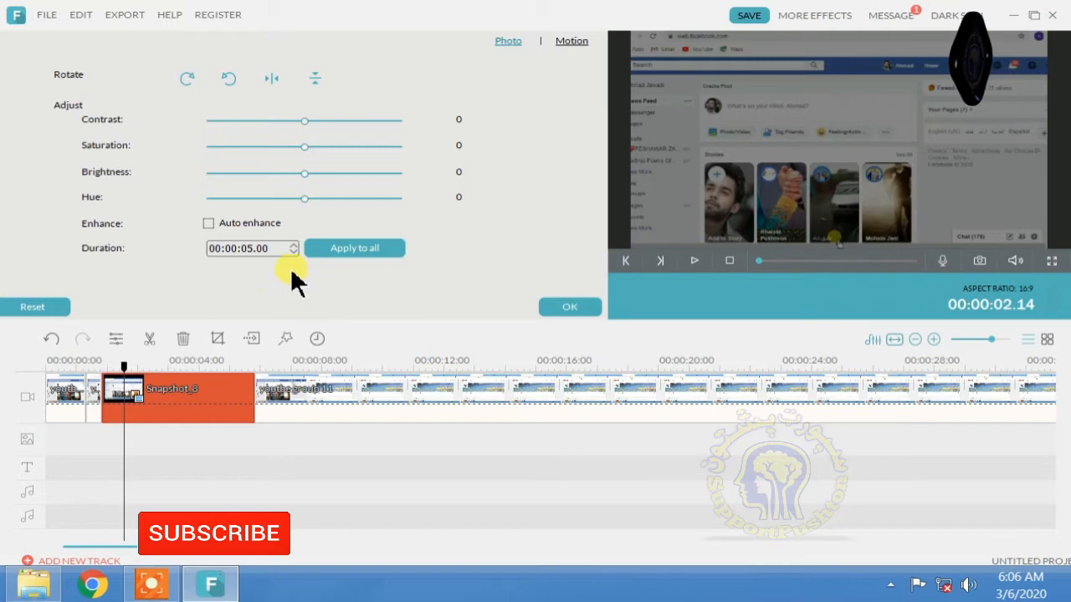
left_click(586, 312)
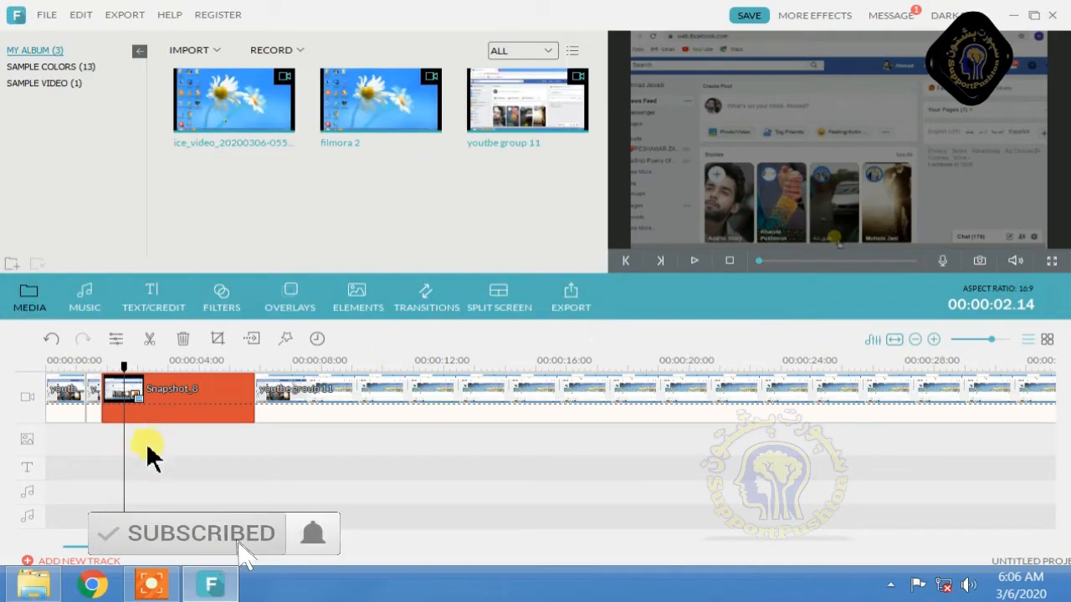
mouse_move(124, 366)
left_mouse_down()
mouse_move(184, 367)
mouse_move(96, 373)
mouse_move(159, 372)
mouse_move(122, 384)
left_mouse_up()
double_click(202, 389)
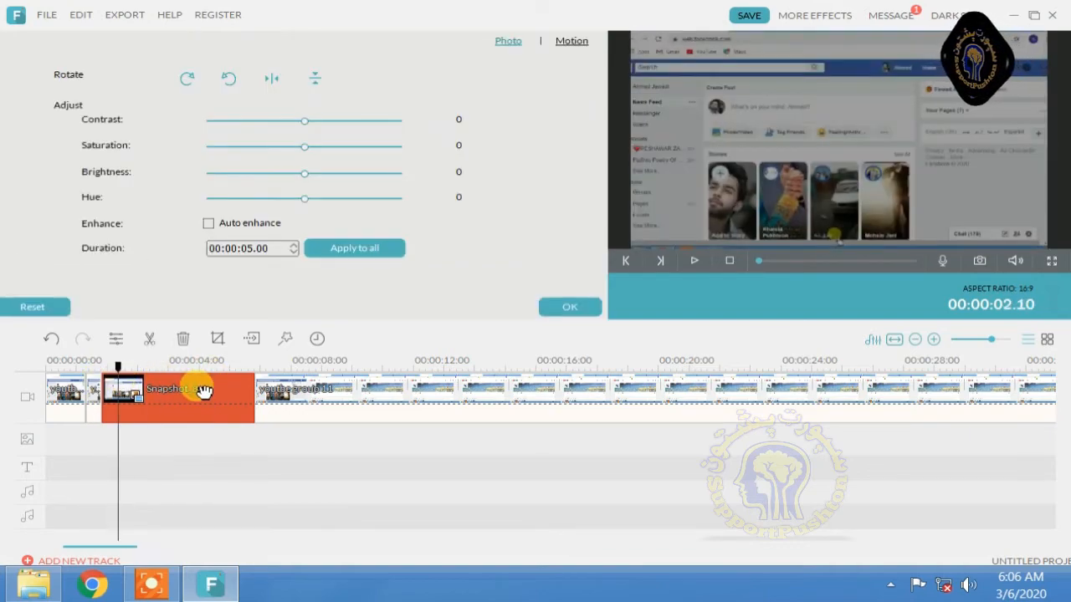
left_click(554, 310)
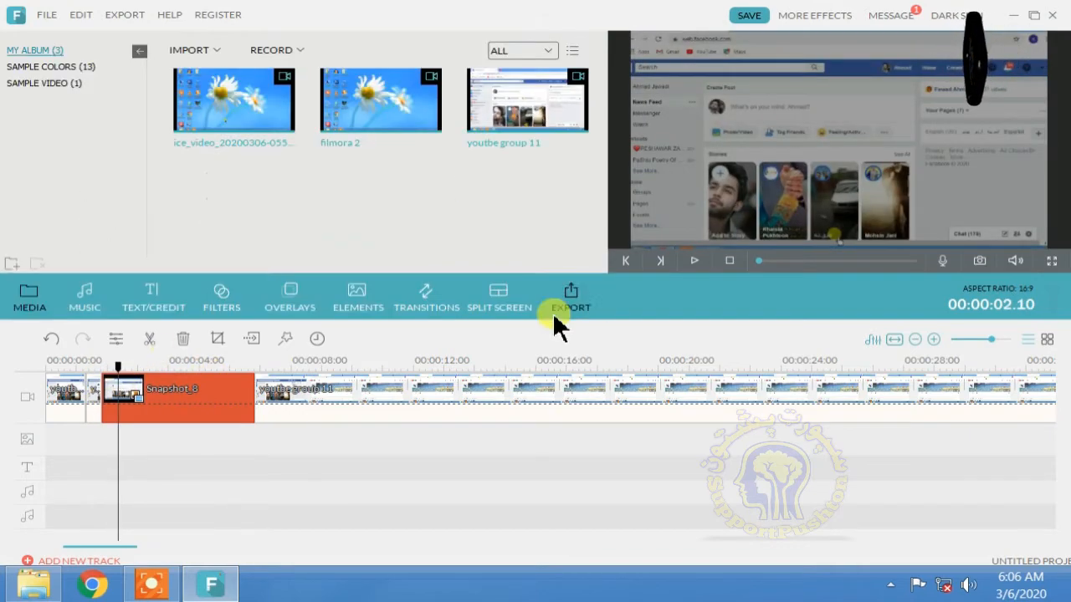
left_click(52, 340)
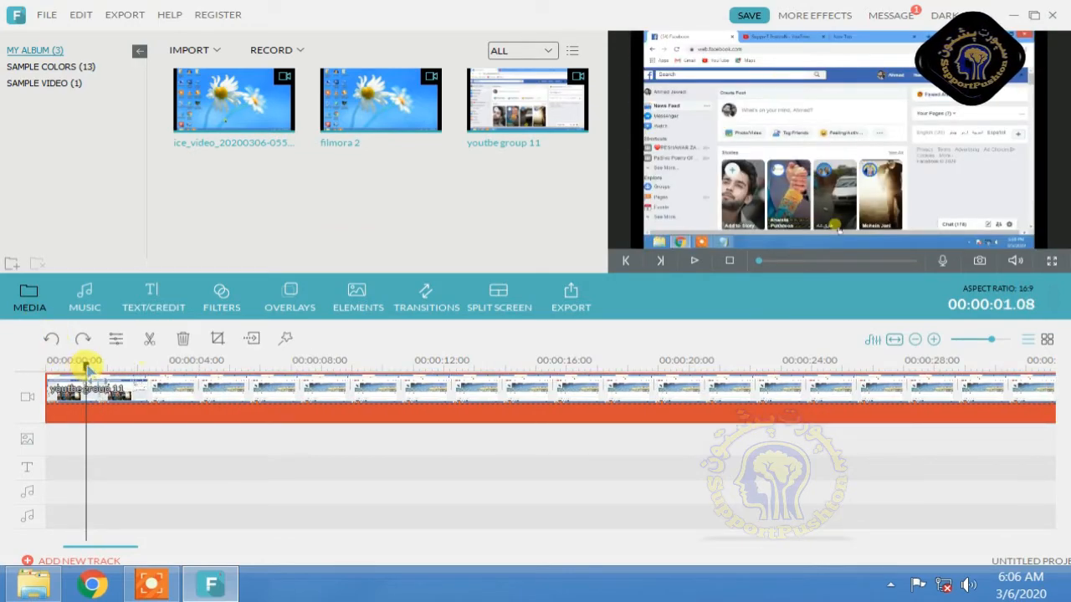
Move the playhead to 00:00:02.23 and open the Power Tool for the youtbe group 11 clip.
left_click_drag(86, 367, 278, 378)
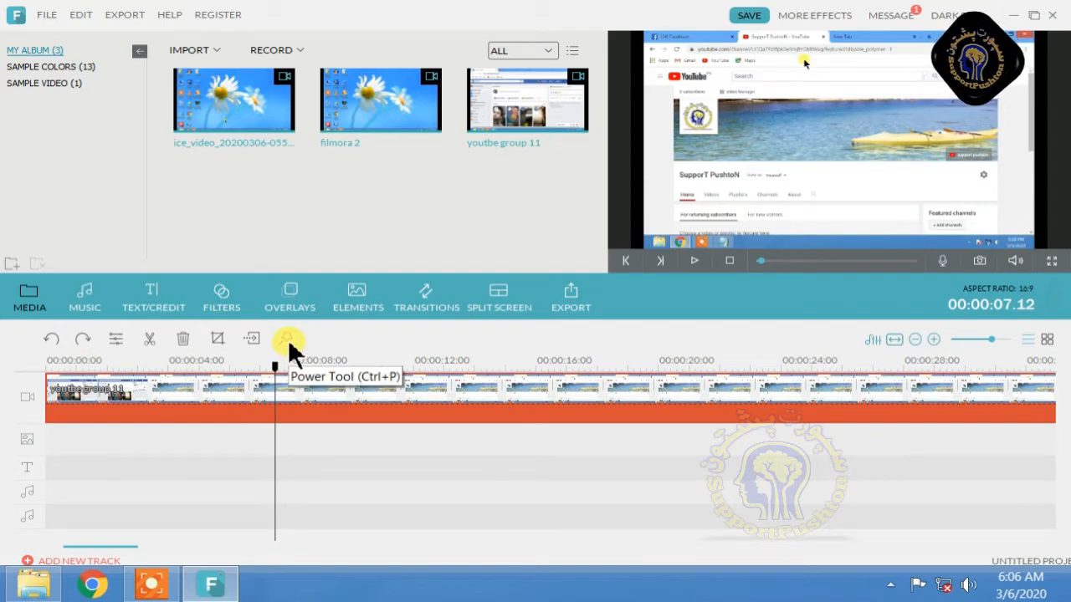
left_click_drag(272, 356, 139, 418)
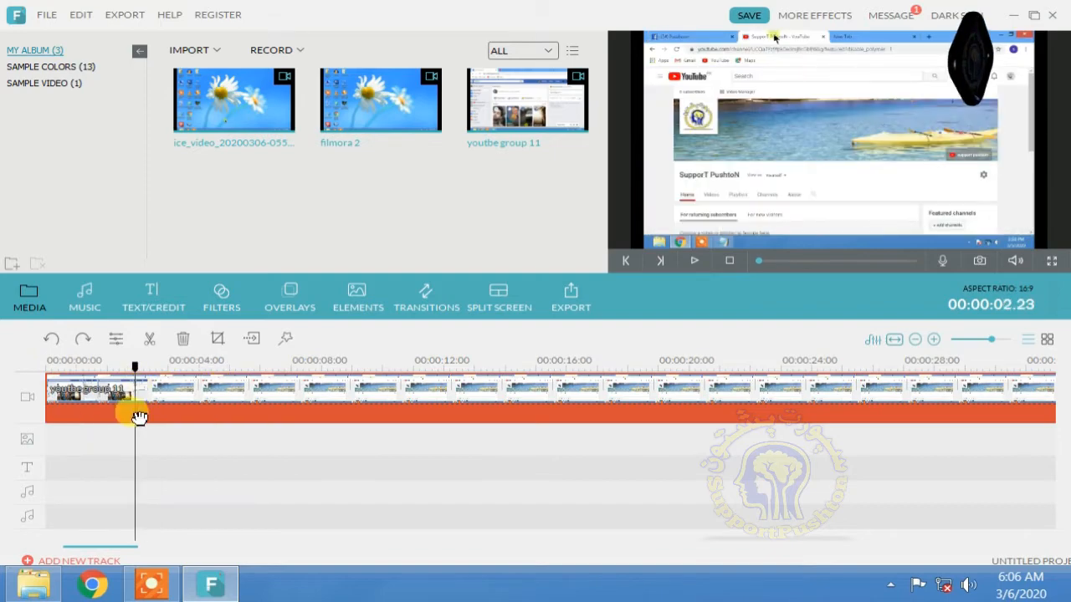
left_click(287, 338)
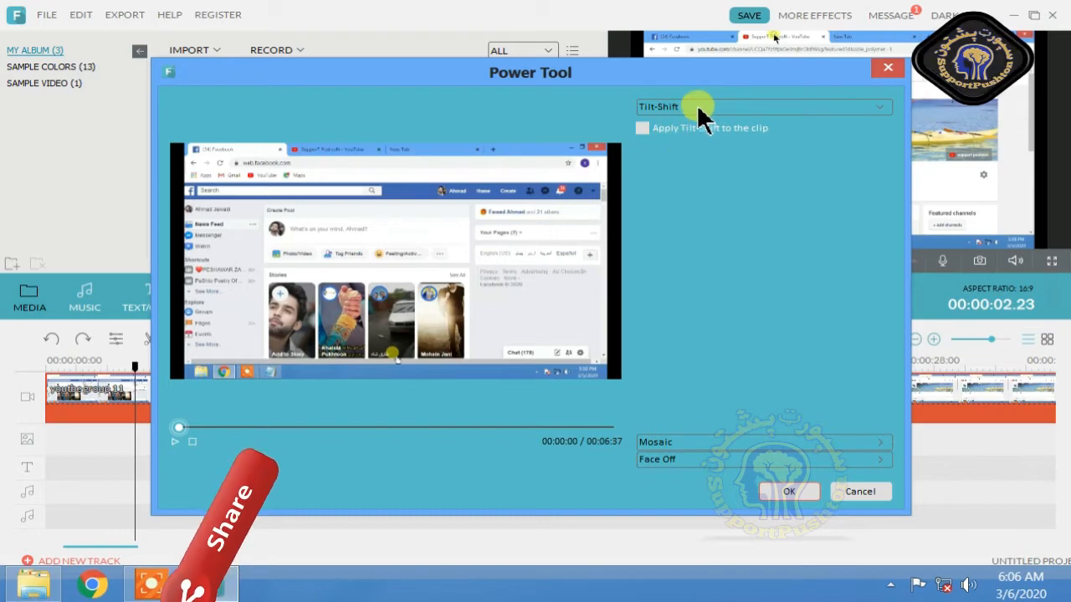
Apply Tilt-Shift to the clip and widen its sharp vertical band around the middle of the frame.
left_click(693, 129)
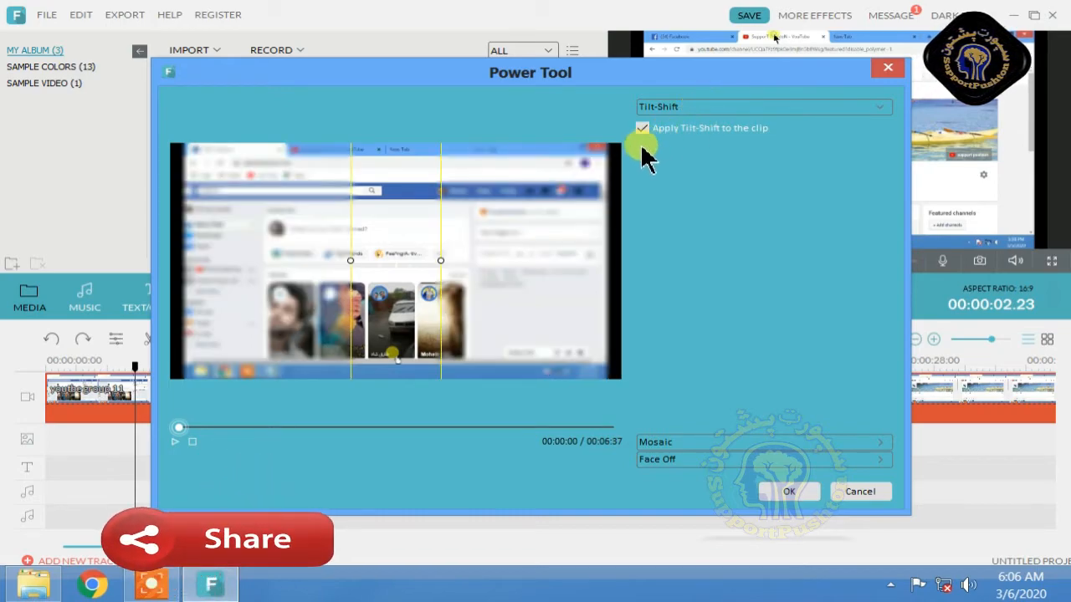
left_click_drag(436, 270, 515, 264)
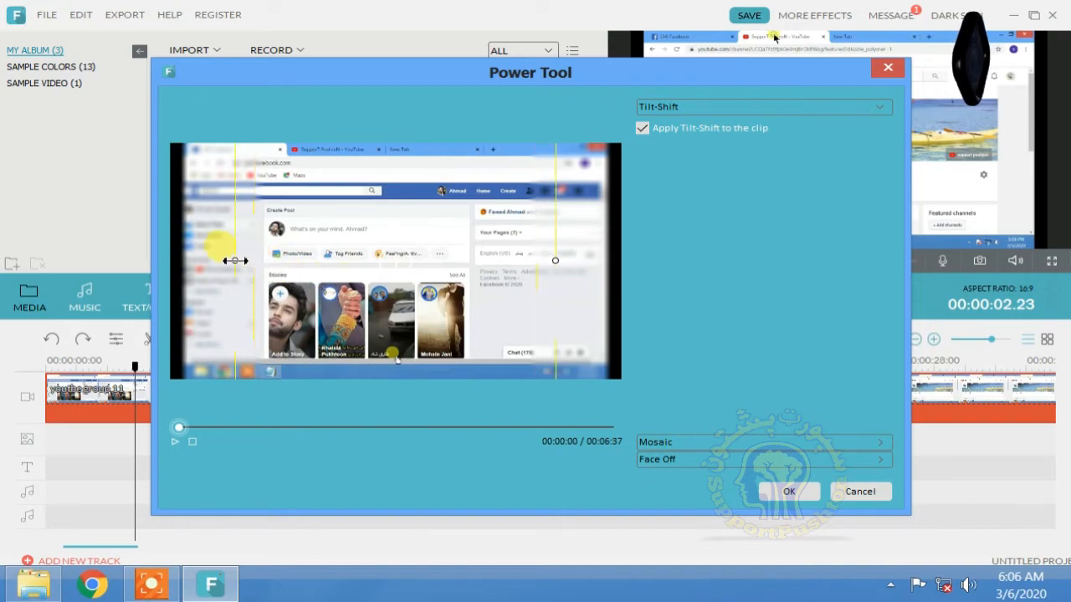
mouse_move(330, 264)
left_mouse_down()
mouse_move(288, 273)
mouse_move(319, 275)
left_mouse_up()
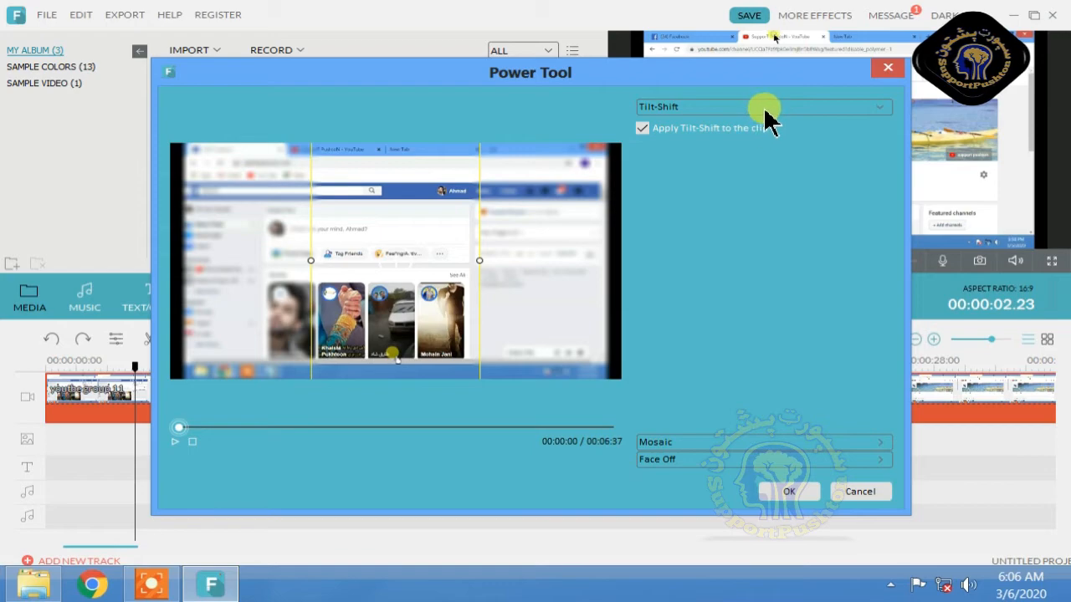
Apply Mosaic to the clip with one area over the post box, and turn off Tilt-Shift.
left_click(724, 444)
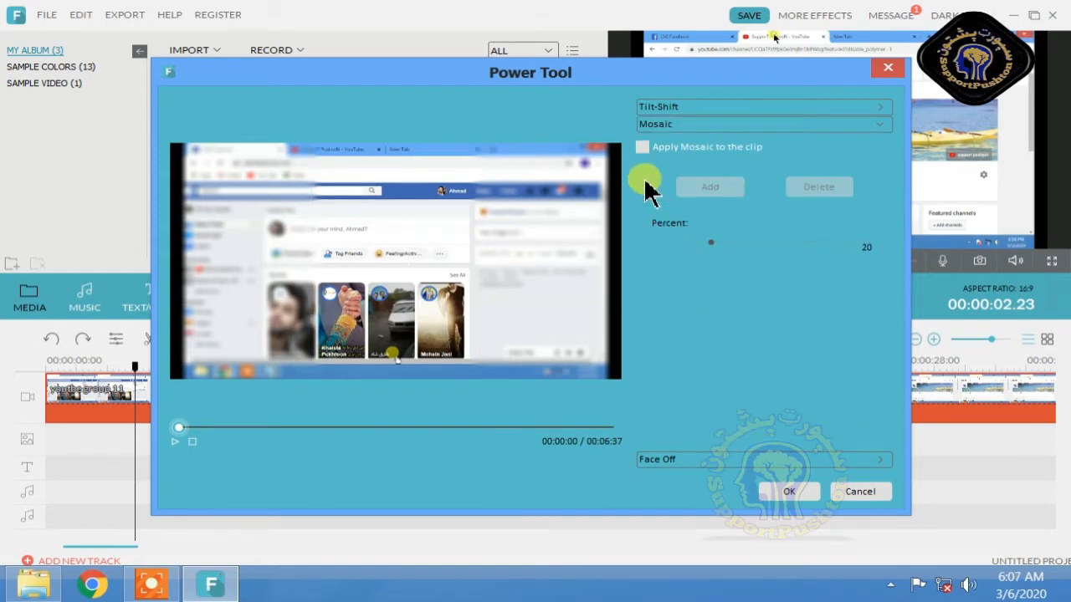
left_click(641, 147)
left_click(710, 189)
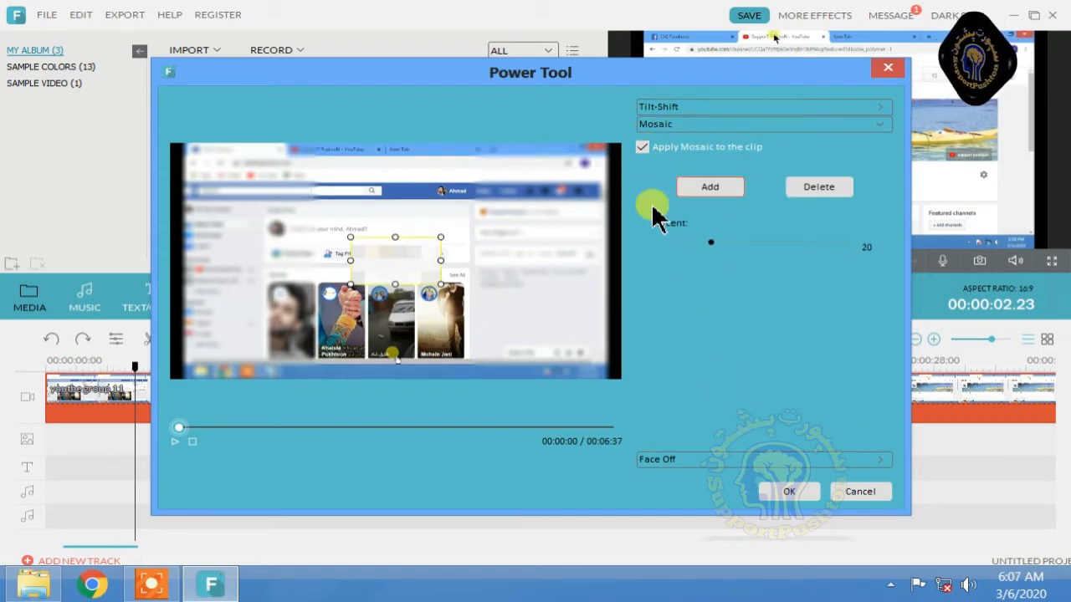
left_click_drag(370, 251, 367, 212)
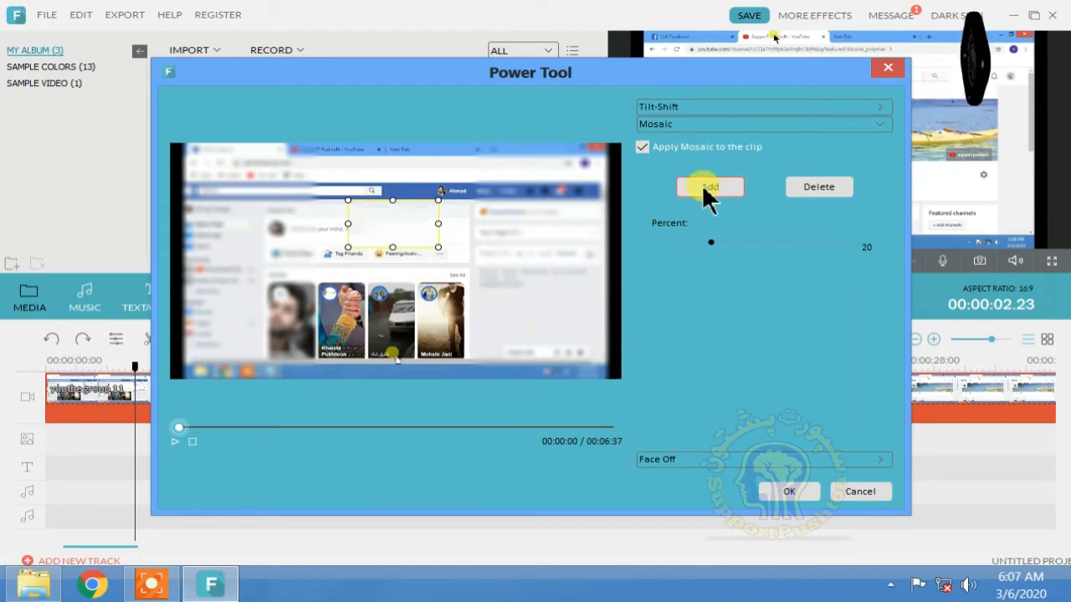
left_click(687, 107)
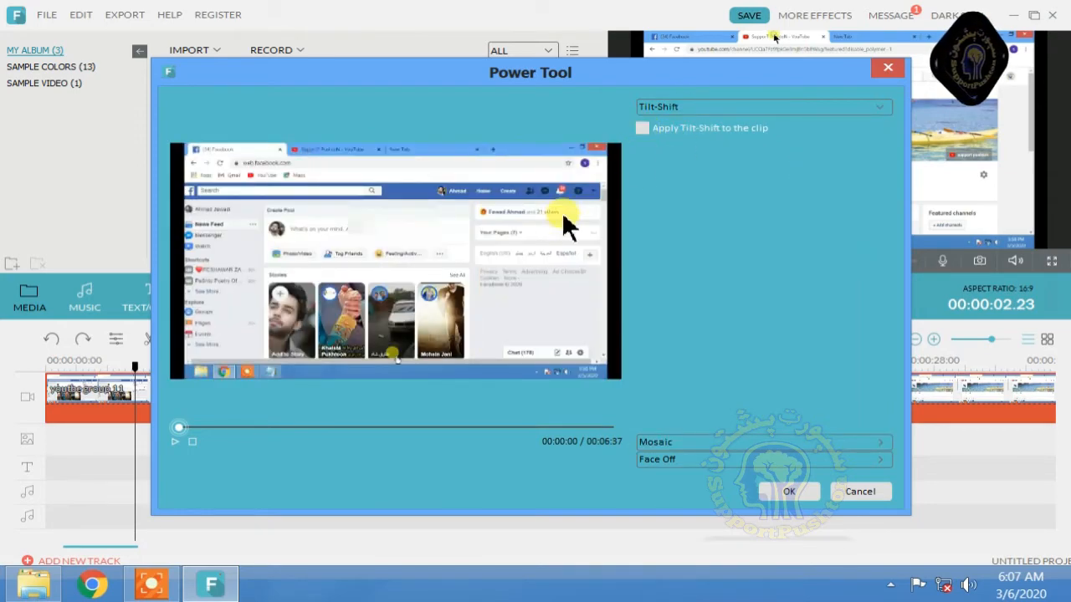
left_click(652, 443)
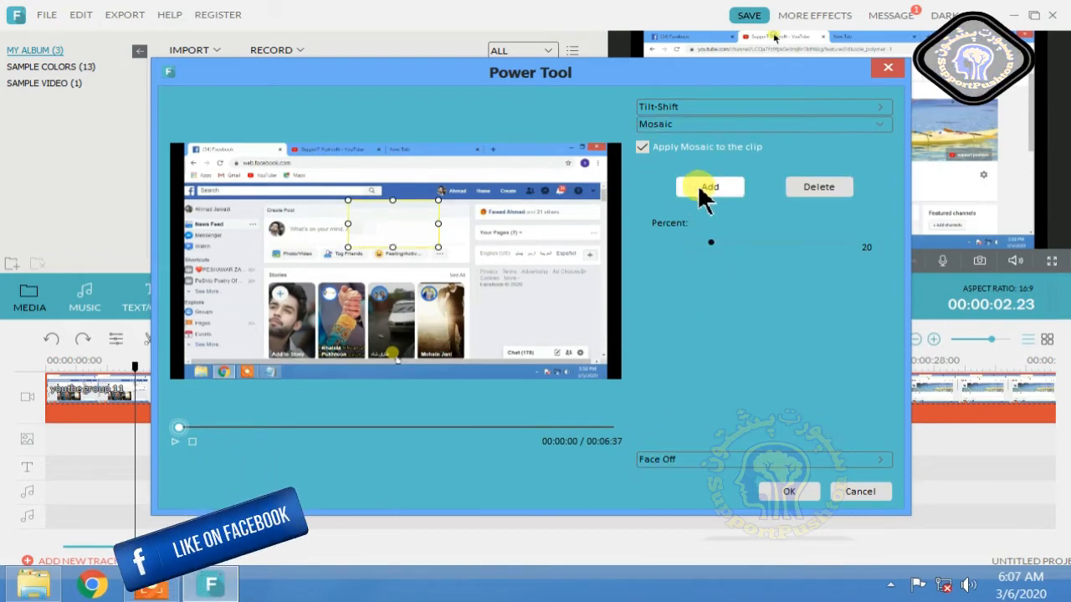
Stretch the mosaic area across the row of story thumbnails, try a percent of 52, and set it to 8.
left_click_drag(411, 232, 296, 280)
left_click_drag(295, 334, 295, 352)
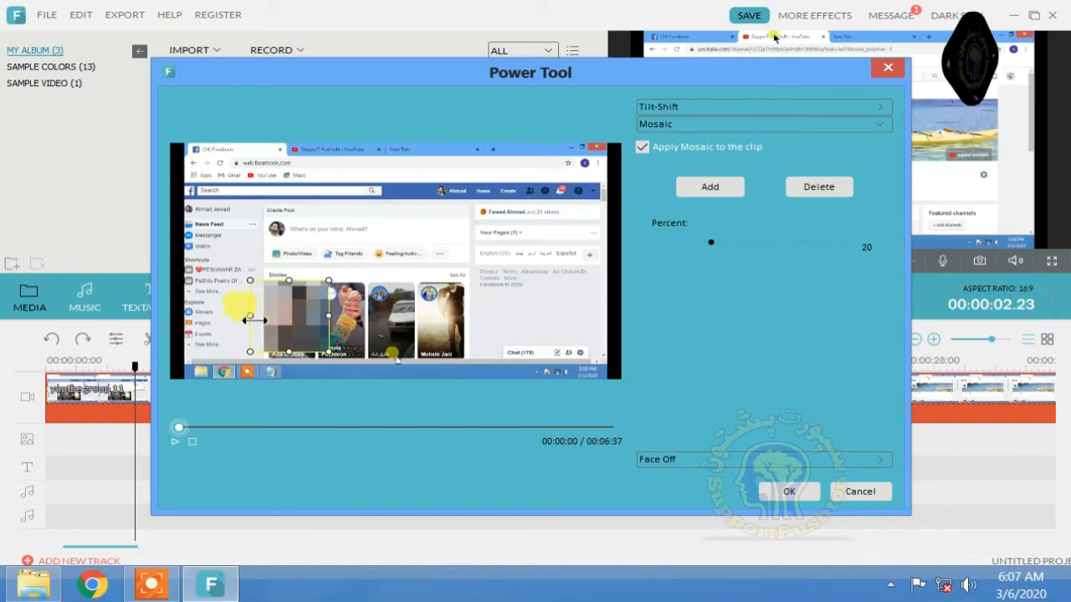
left_click_drag(249, 320, 260, 321)
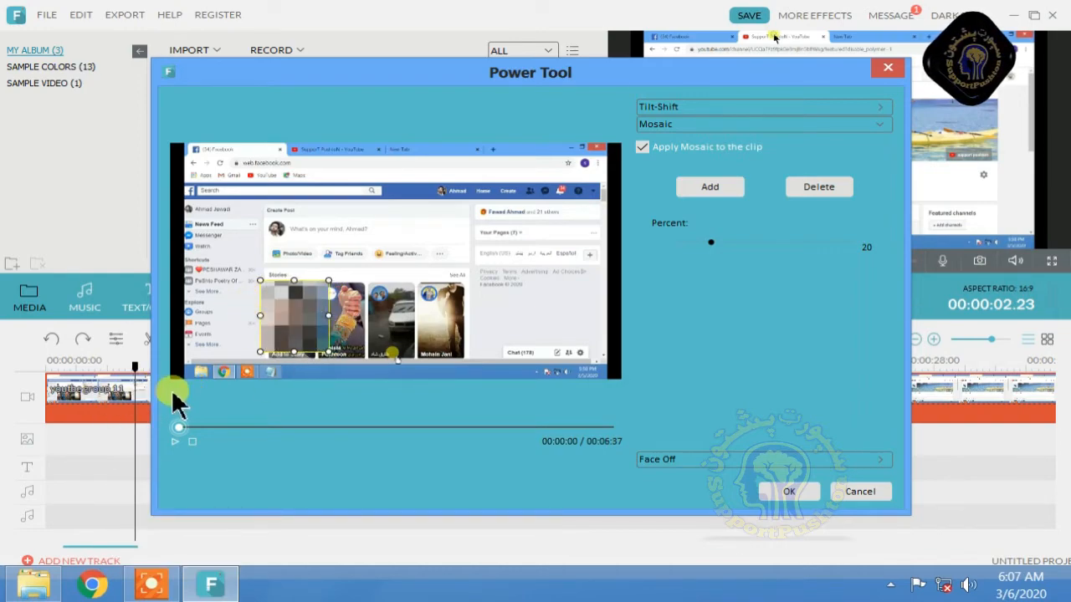
left_click_drag(291, 315, 528, 320)
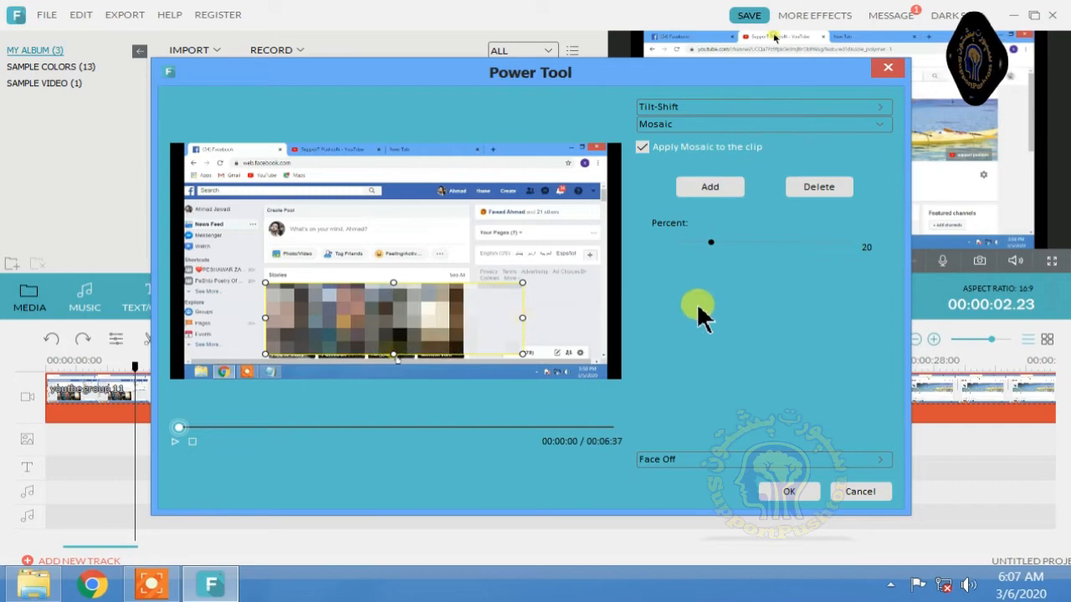
left_click_drag(711, 241, 767, 240)
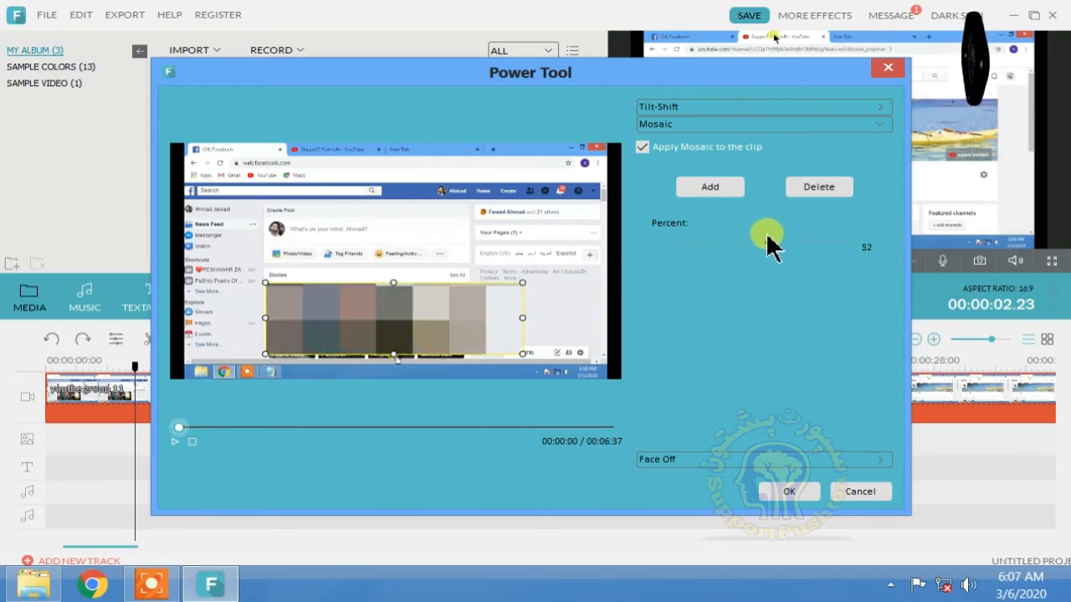
left_click(685, 242)
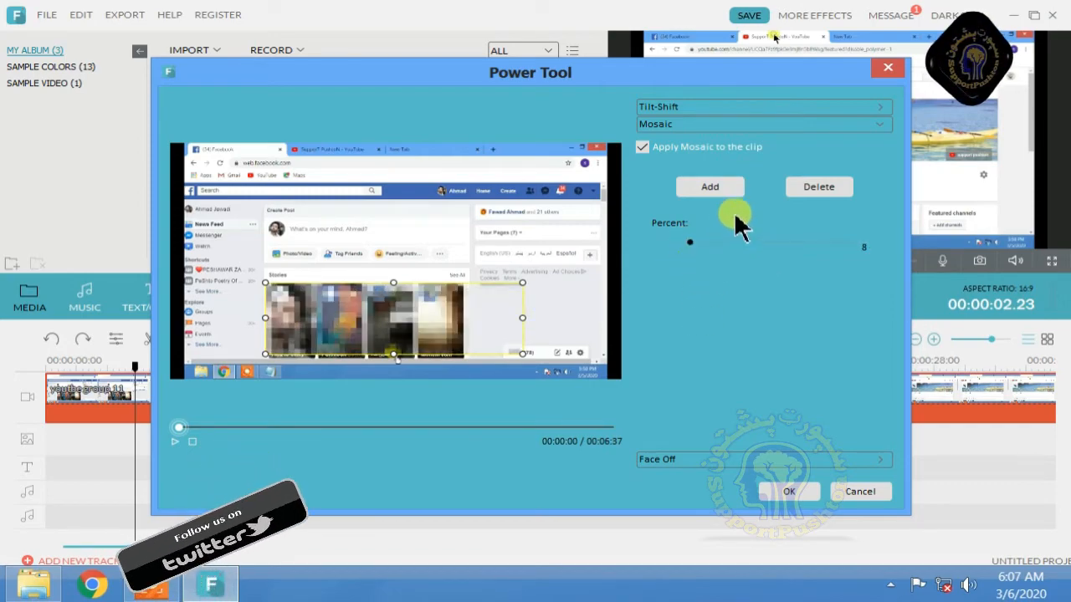
Apply Face Off to the clip, try two of the face masks, and cancel the Power Tool changes.
left_click(712, 461)
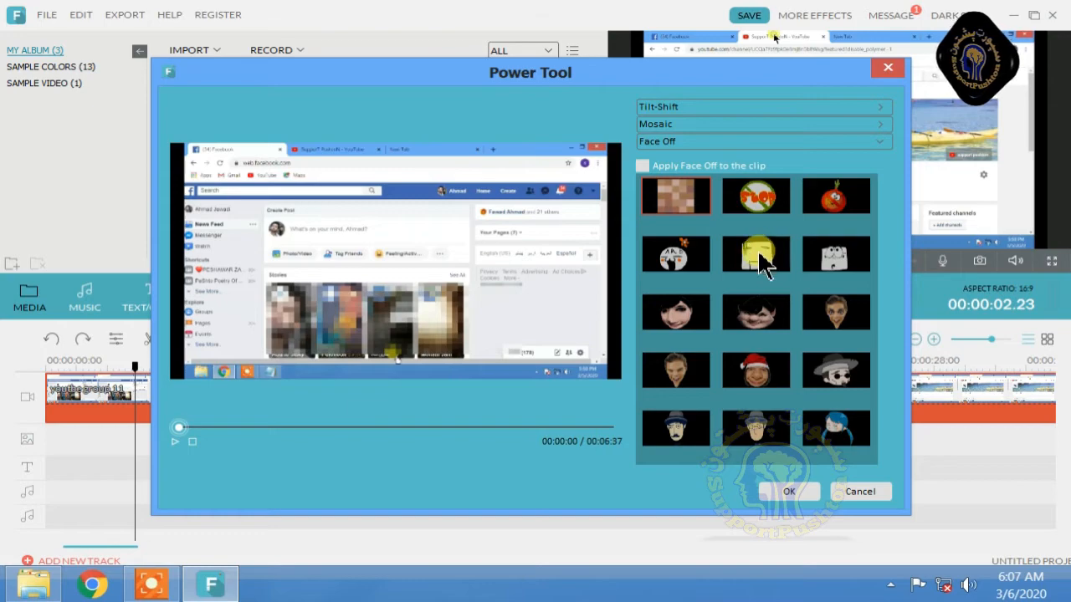
left_click(642, 165)
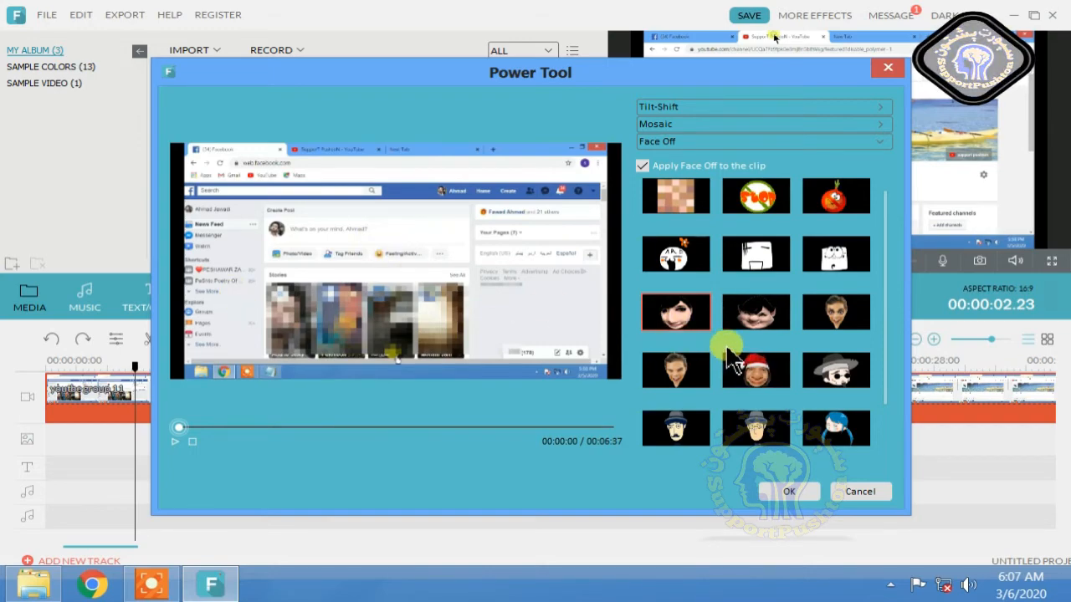
left_click_drag(527, 77, 572, 91)
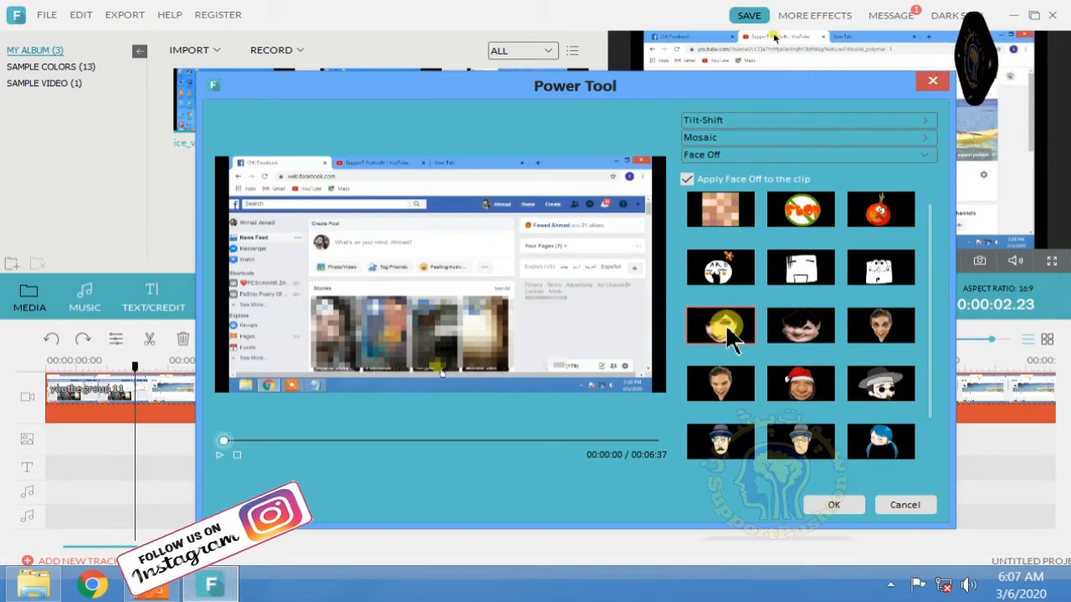
left_click(724, 272)
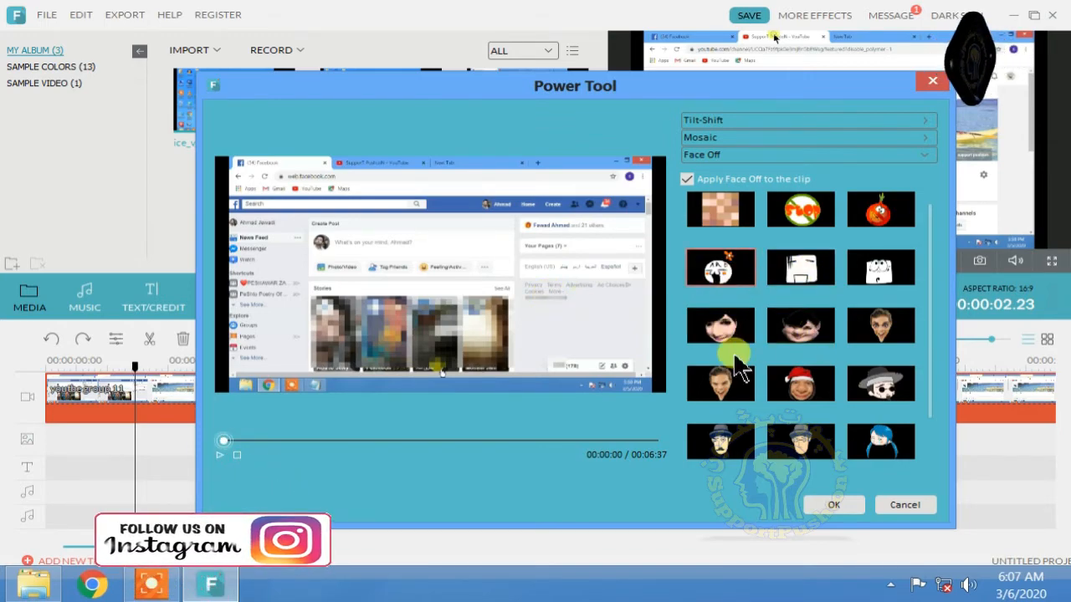
left_click(905, 510)
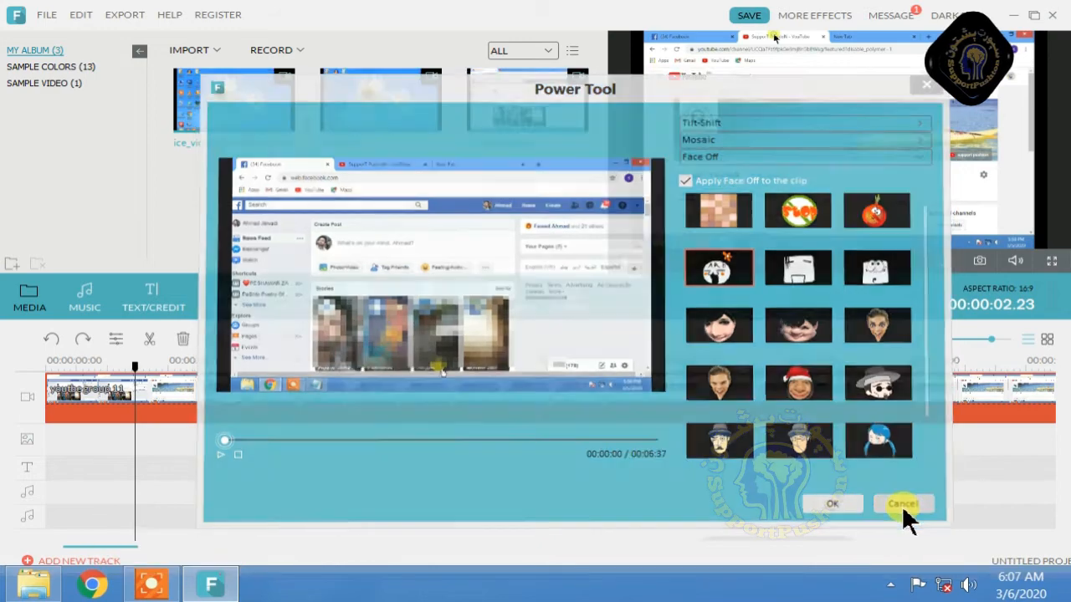
Reopen the Power Tool for the youtbe group 11 clip and switch Tilt-Shift on and off again.
left_click(287, 338)
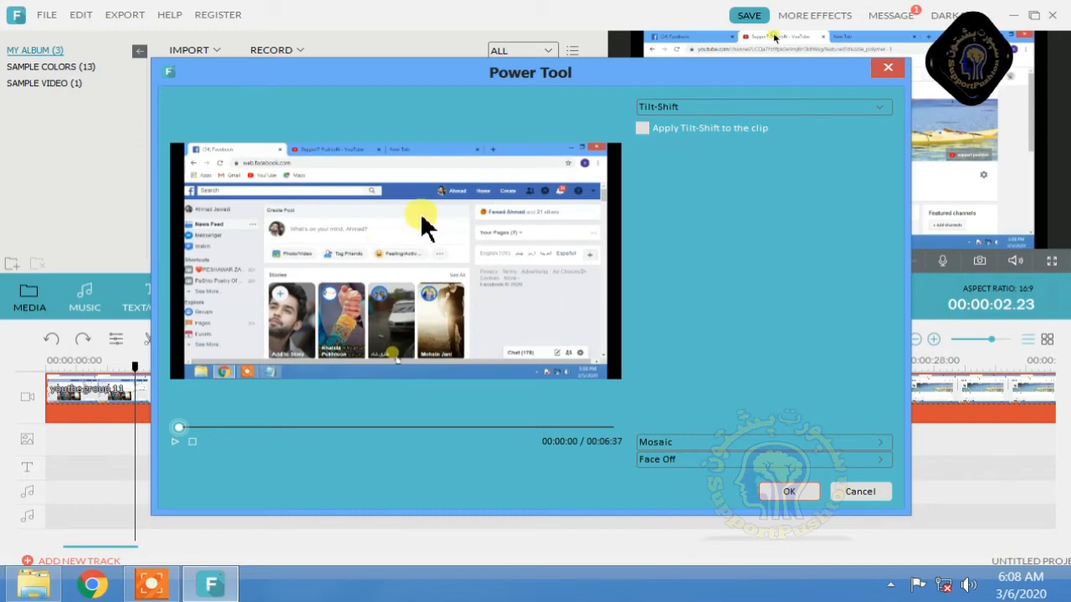
left_click(642, 128)
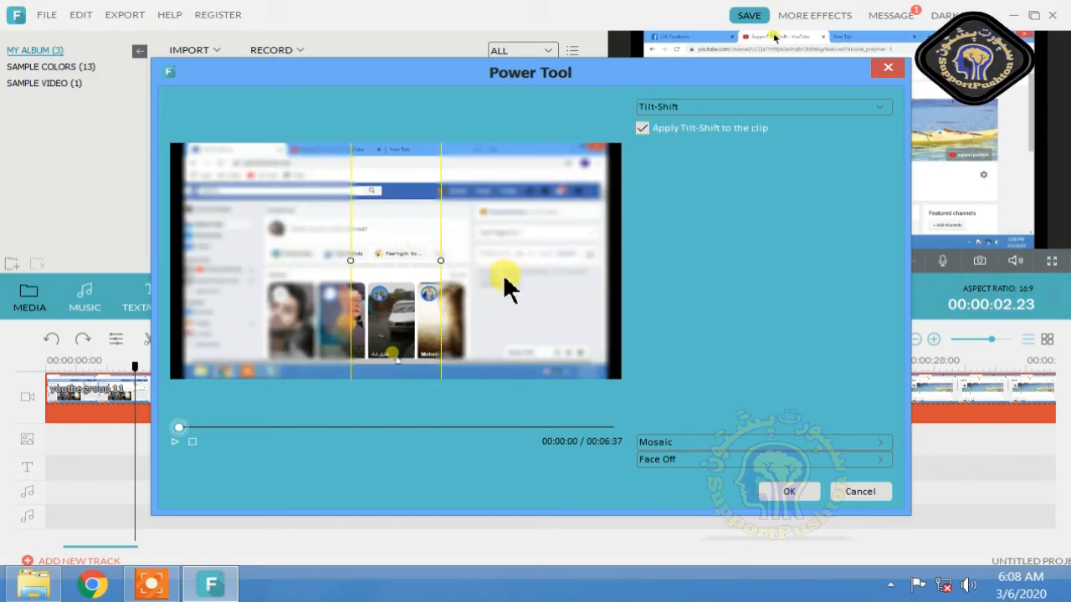
left_click(642, 128)
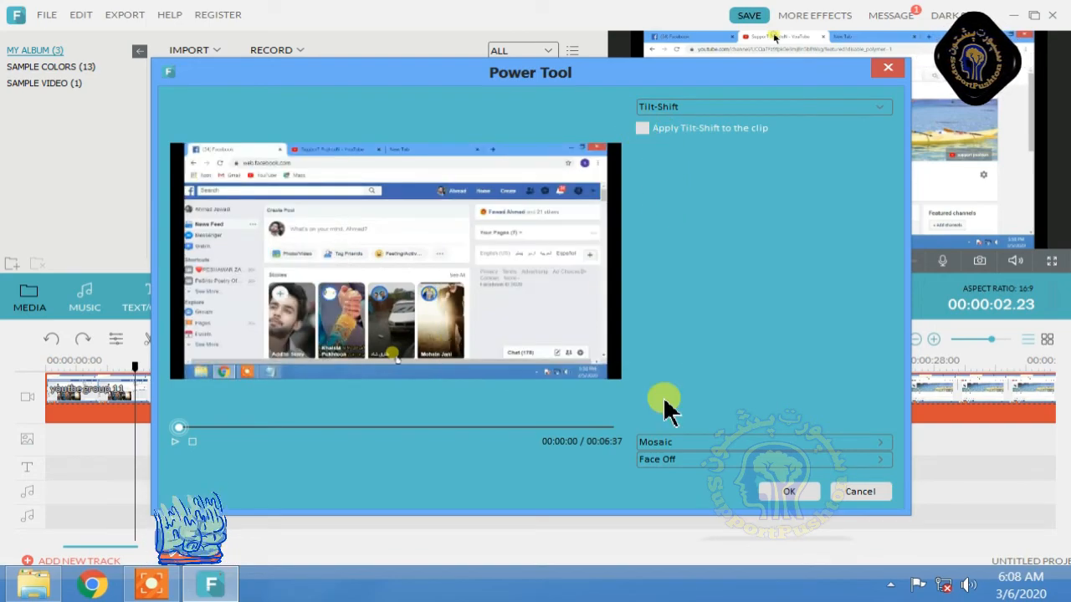
Apply Mosaic to the clip with one area stretched across the upper part of the story thumbnails, and confirm.
left_click(661, 444)
left_click(642, 146)
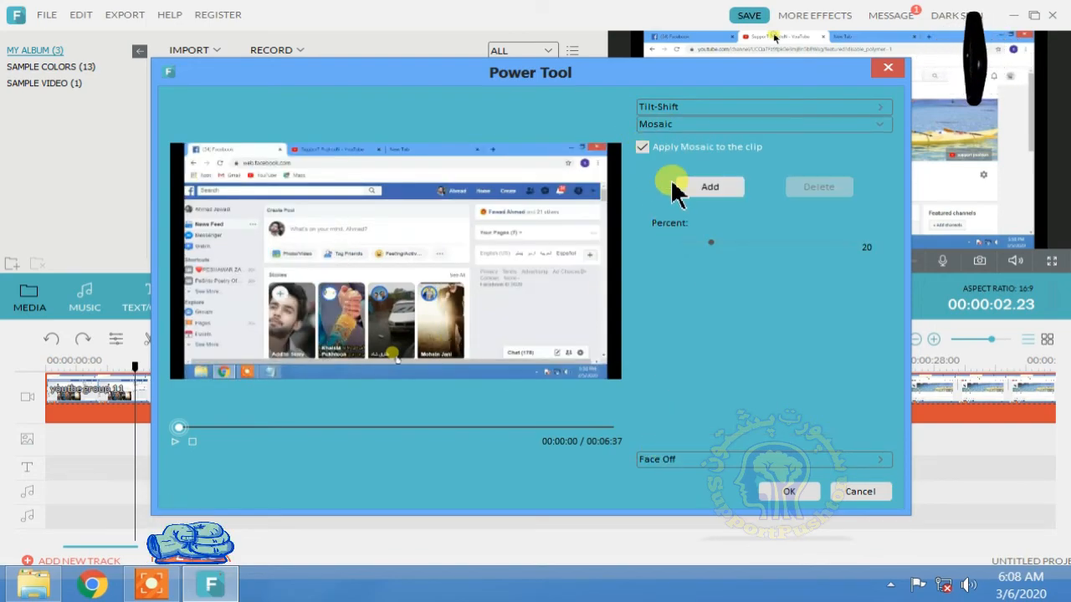
left_click(675, 192)
left_click_drag(389, 270, 466, 251)
left_click_drag(397, 261, 404, 329)
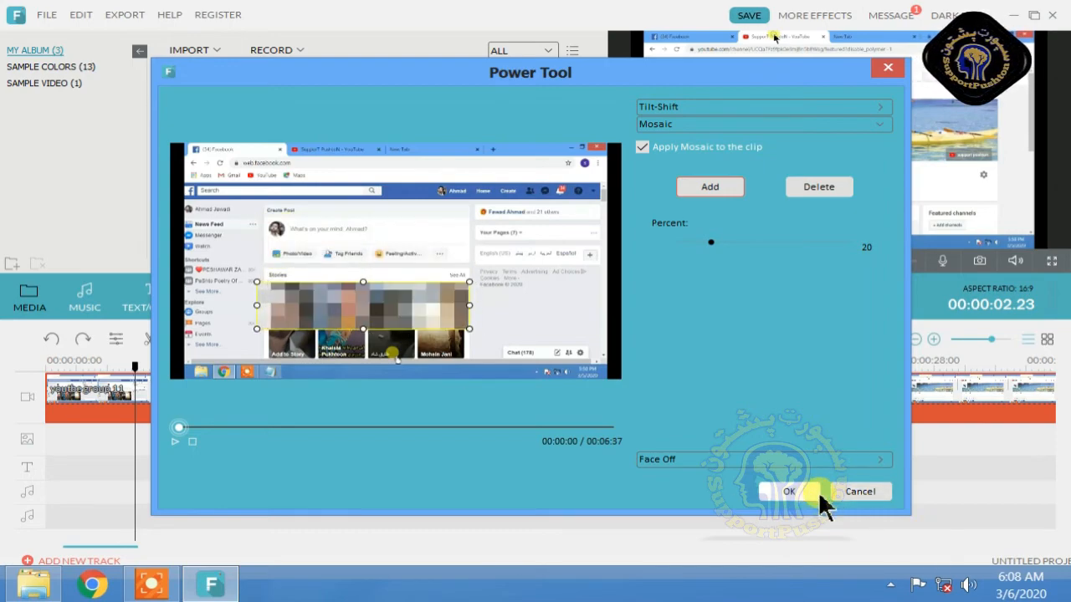
left_click(802, 494)
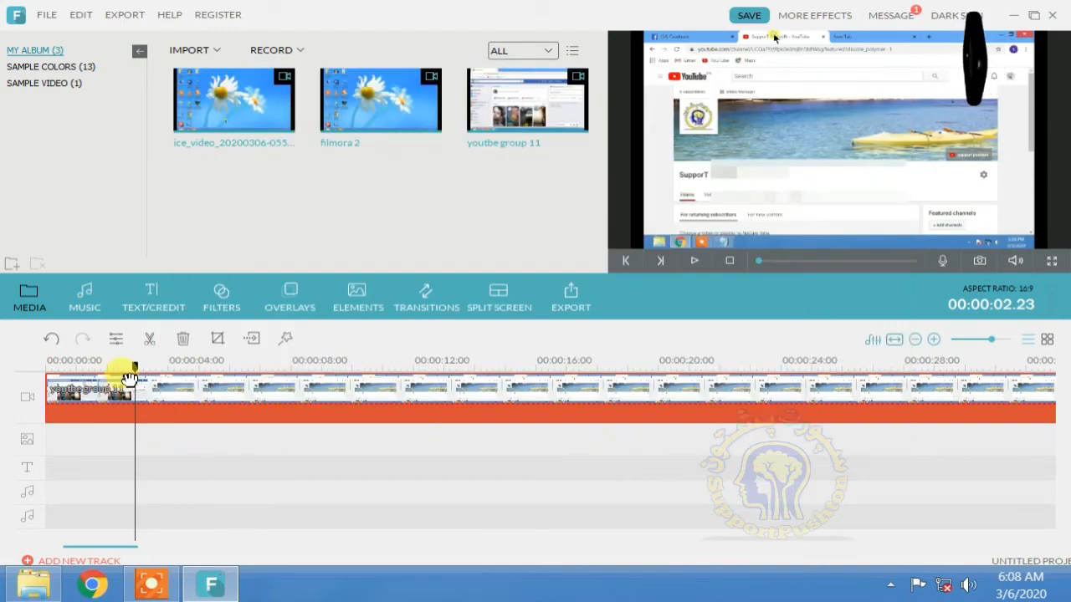
Scrub through the whole clip to check where the mosaic appears, and undo the mosaic.
left_click_drag(133, 368, 184, 403)
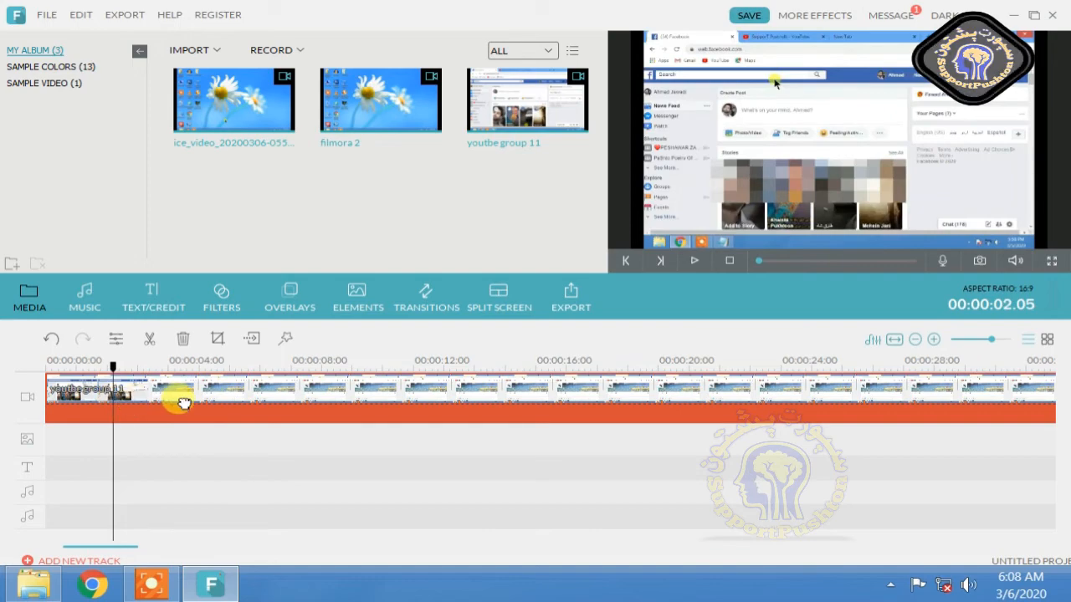
left_click_drag(265, 370, 48, 376)
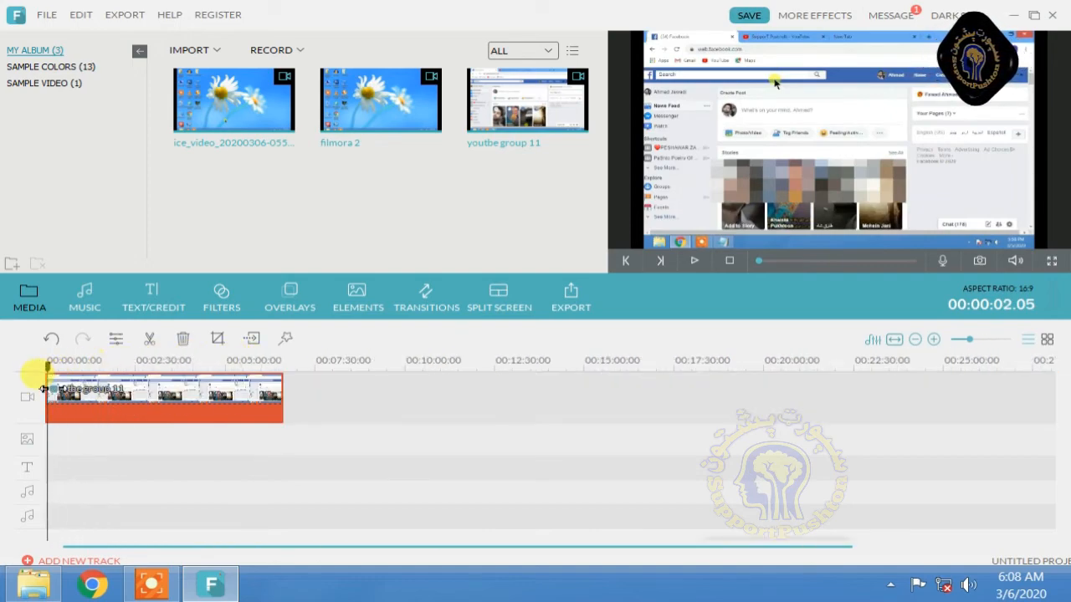
left_click(170, 373)
left_click_drag(190, 374, 91, 371)
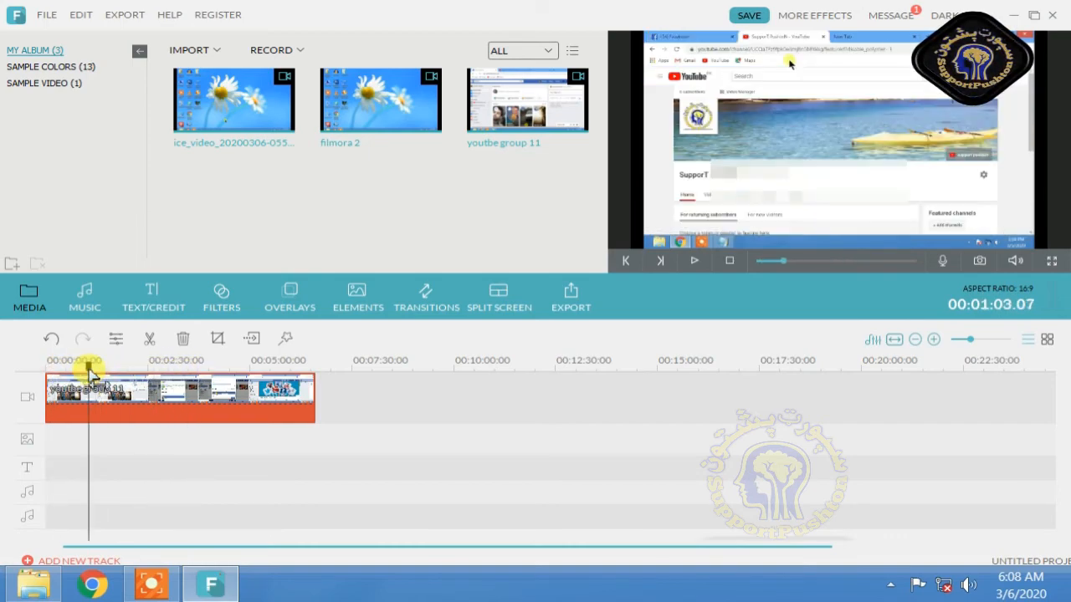
left_click(50, 339)
left_click(82, 341)
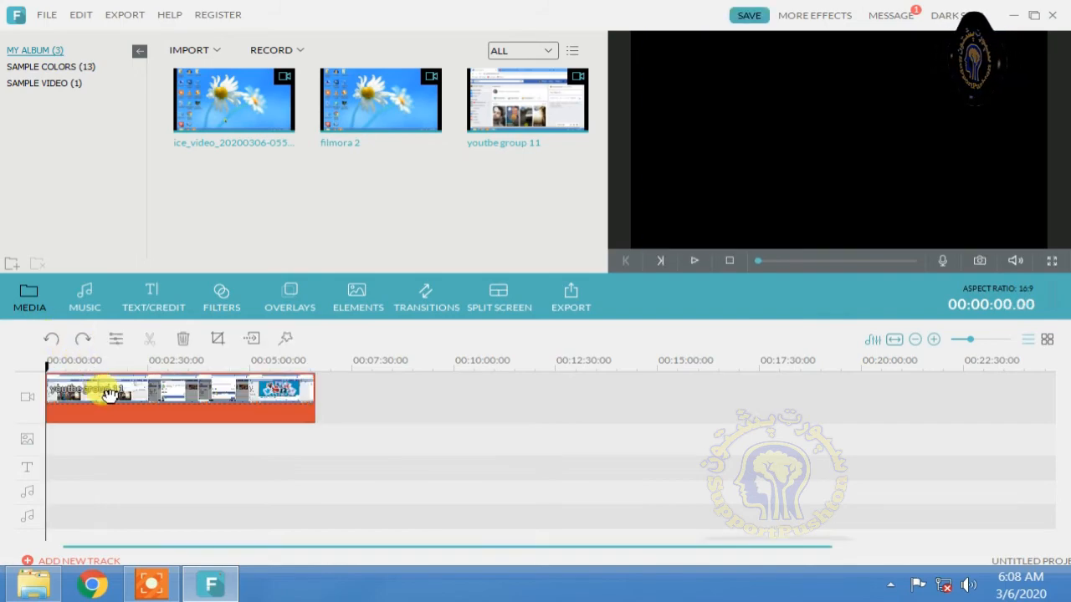
Split the youtbe group 11 clip twice to isolate a segment of about 12 seconds from 00:01:45.09, and open and close its edit settings.
left_click_drag(100, 366, 473, 363)
left_click(144, 339)
left_click(144, 339)
double_click(361, 400)
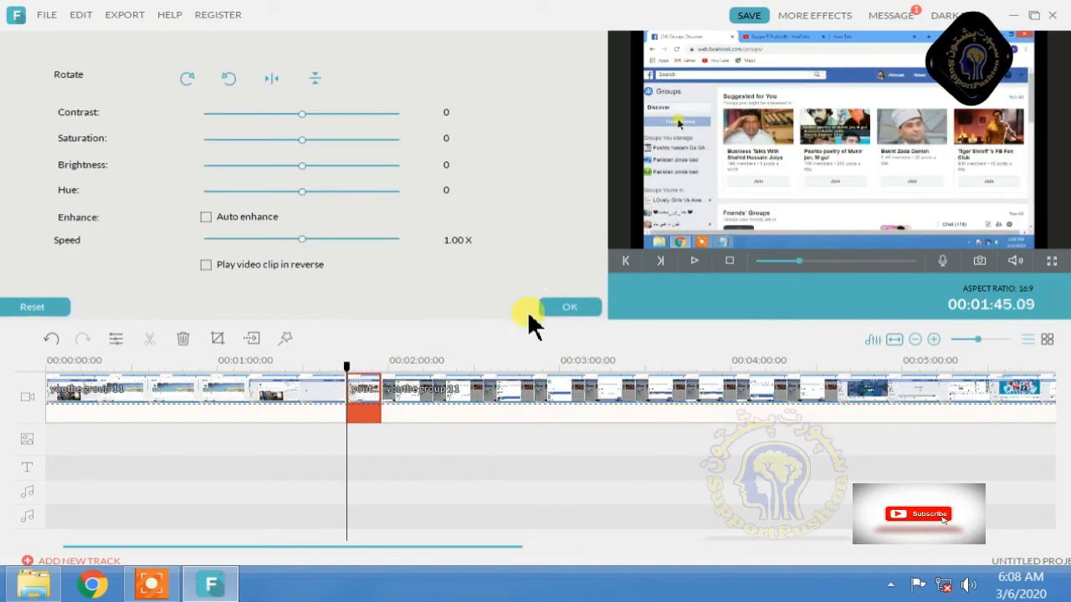
left_click(569, 311)
Apply Mosaic to the short segment with one area over the third suggested group, and scrub from the segment to 00:02:28.01 to compare.
left_click(287, 339)
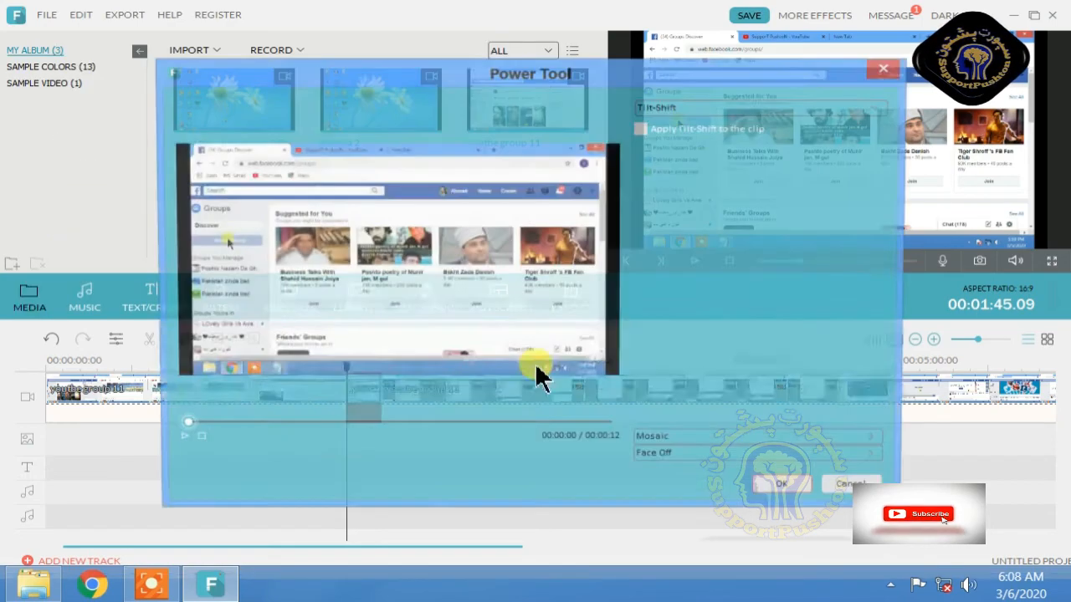
left_click(662, 443)
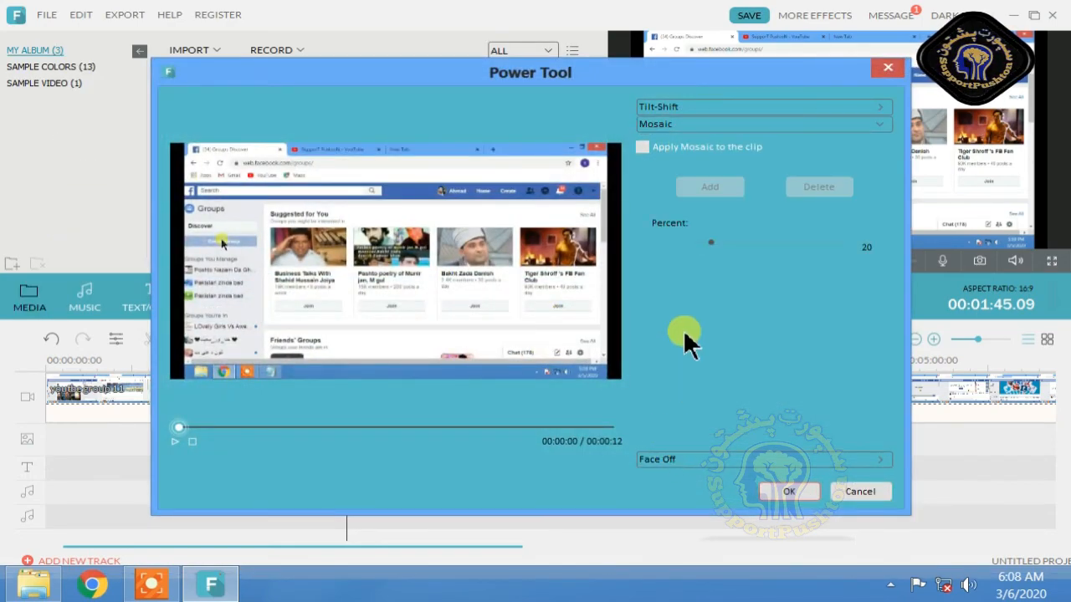
left_click(642, 147)
left_click(709, 186)
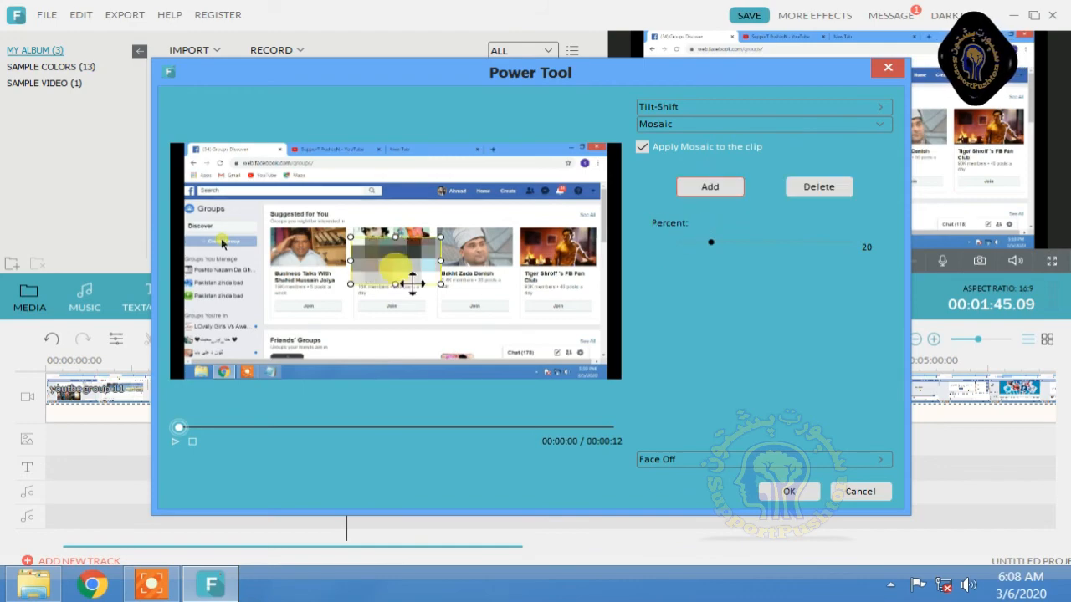
left_click_drag(411, 279, 495, 259)
left_click(789, 491)
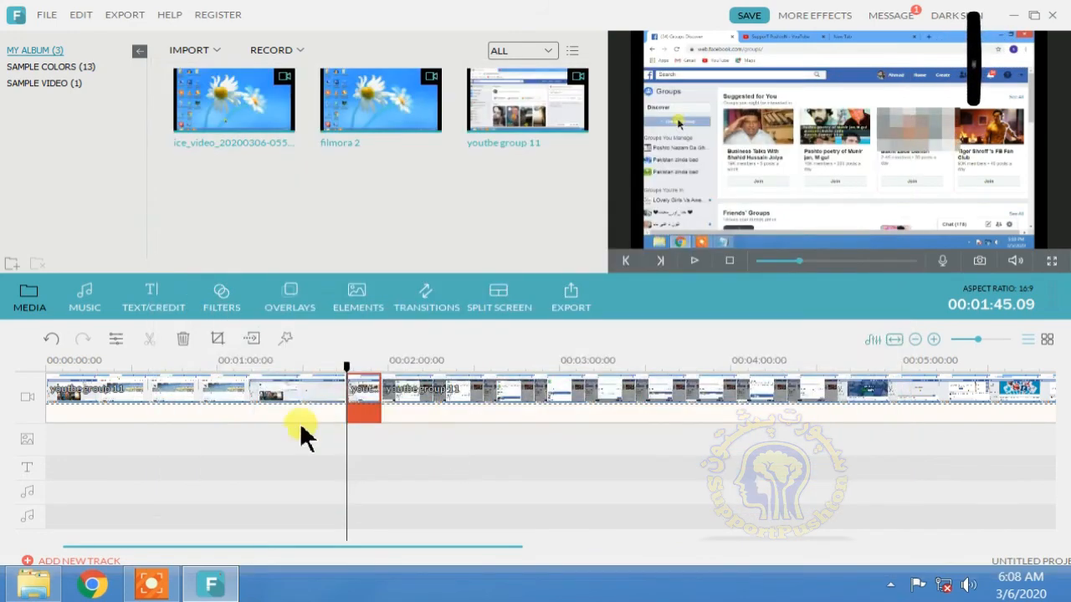
left_click_drag(333, 368, 378, 378)
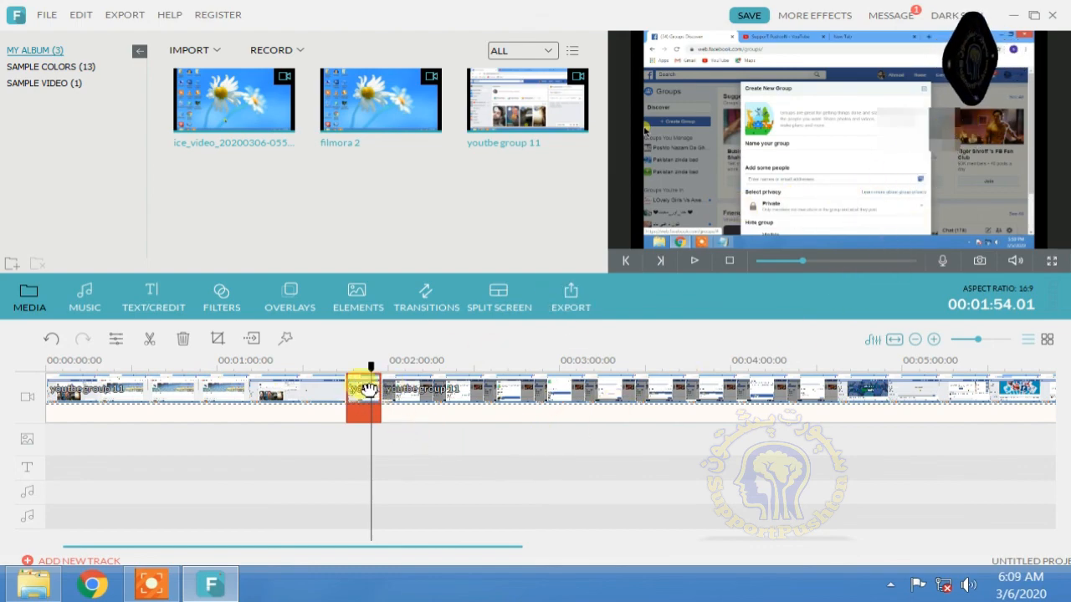
left_click_drag(370, 368, 471, 384)
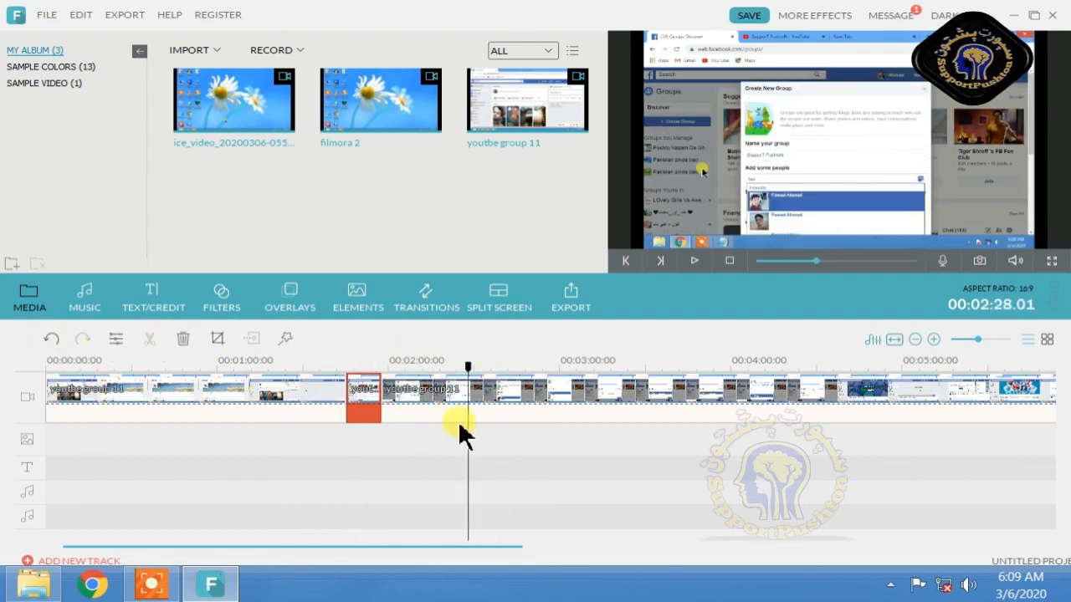